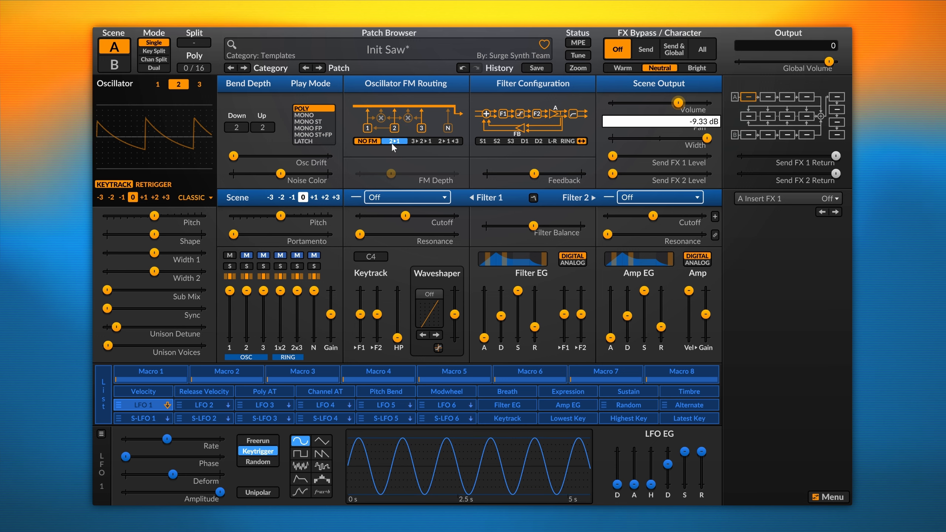
Choose 2>1 oscillator FM routing so oscillator 2 modulates oscillator 1.
click(448, 142)
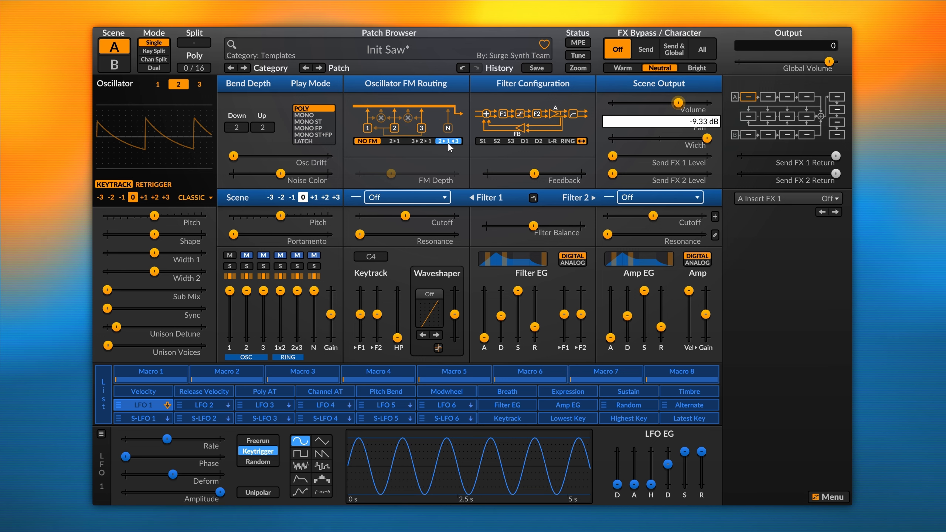
click(395, 142)
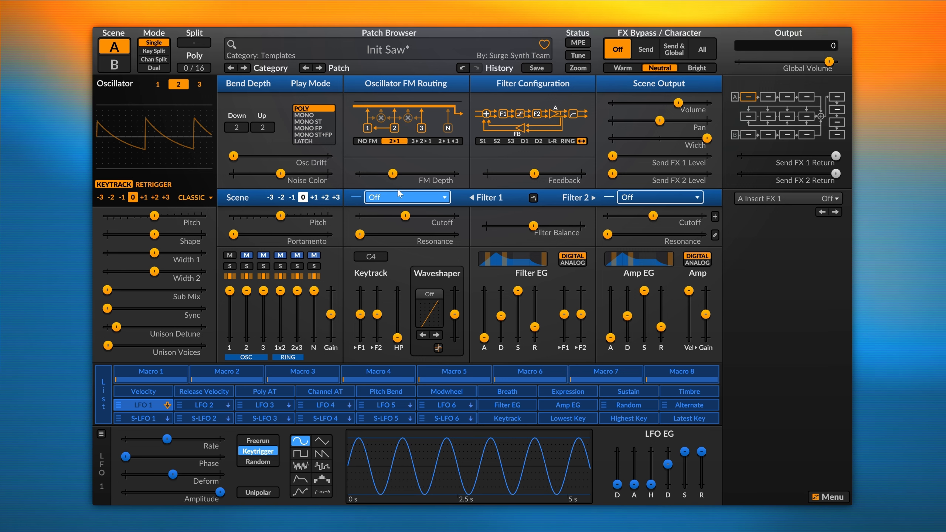
Nudge FM Depth up, make oscillator 2 a Modern triangle at -7.00 semitones, then view oscillator 1.
drag(391, 173, 394, 173)
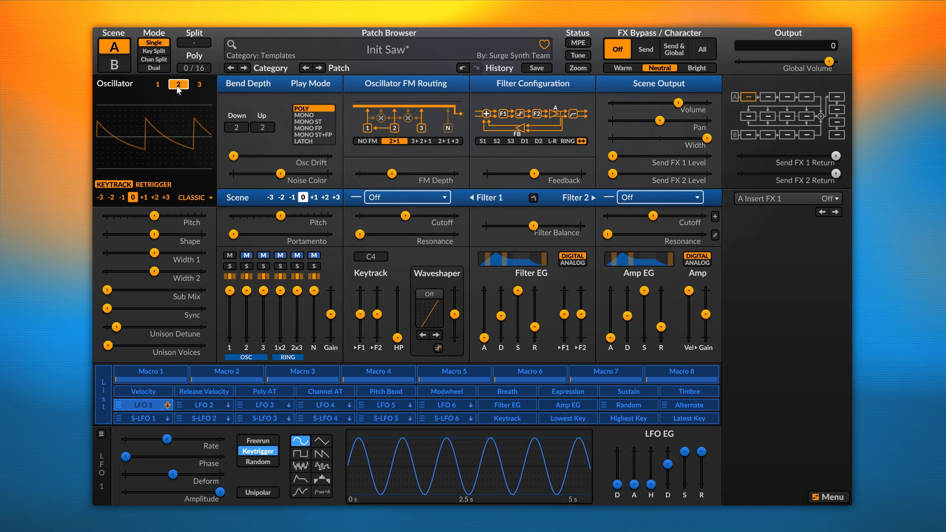
click(193, 197)
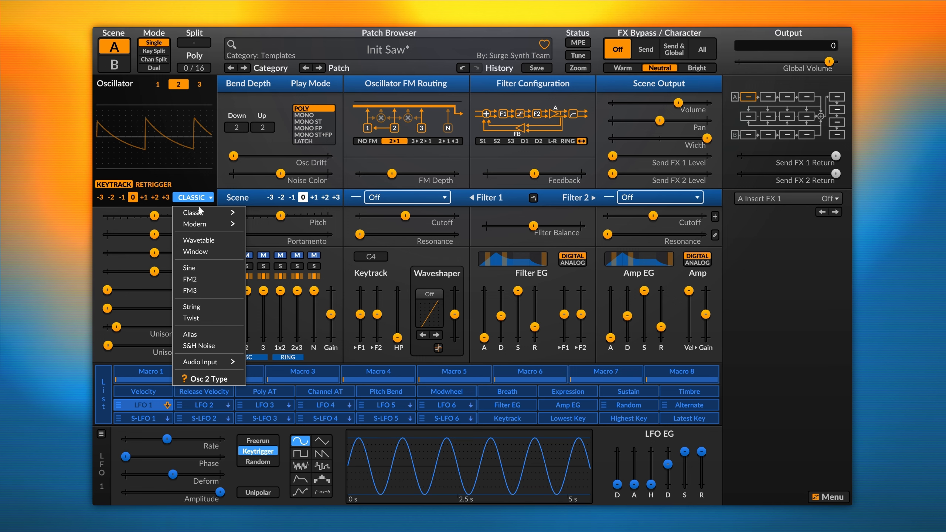
mouse_move(204, 223)
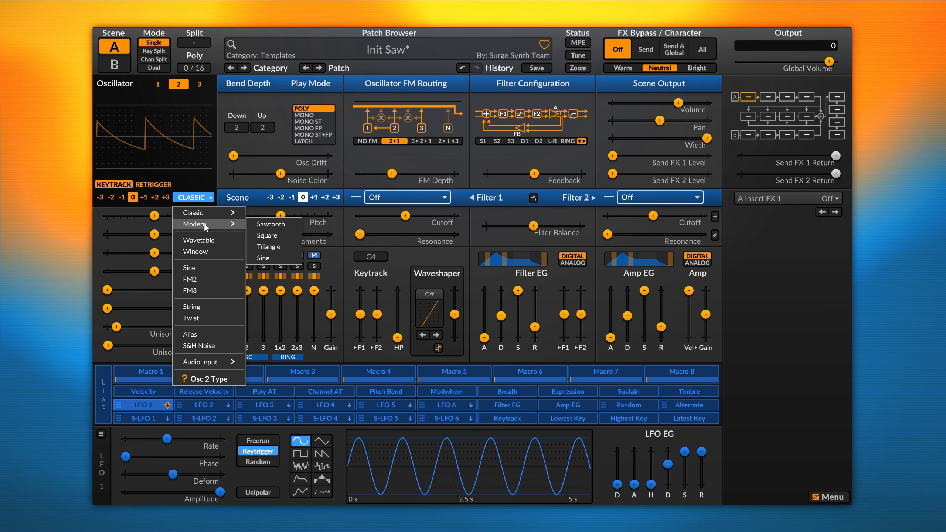
click(279, 247)
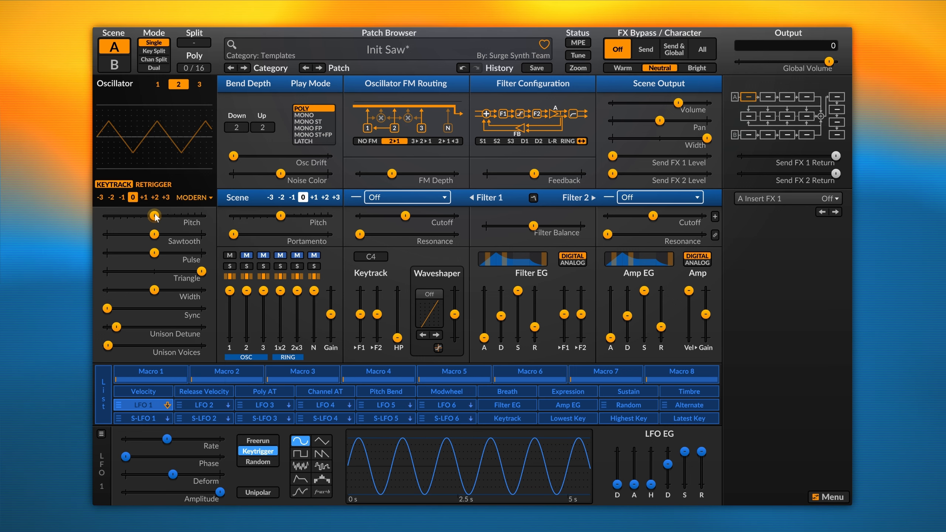
drag(154, 216, 107, 215)
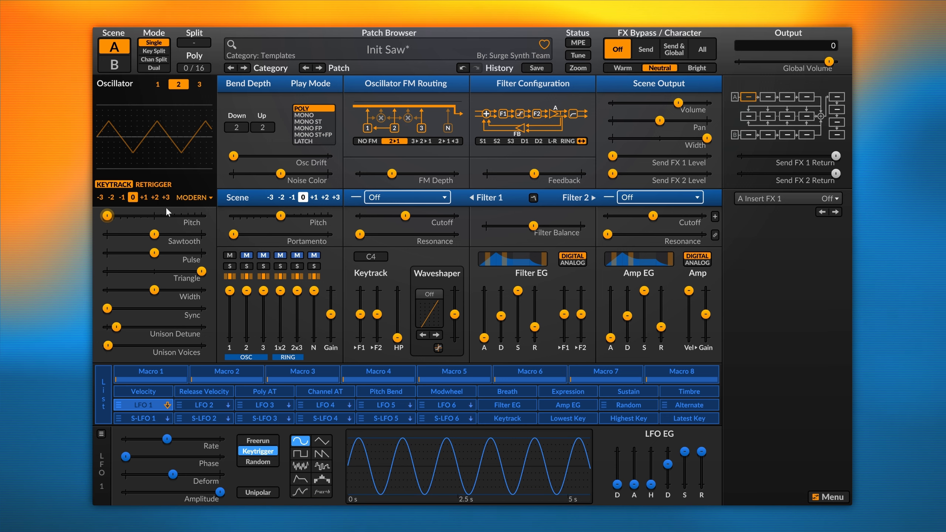
click(160, 86)
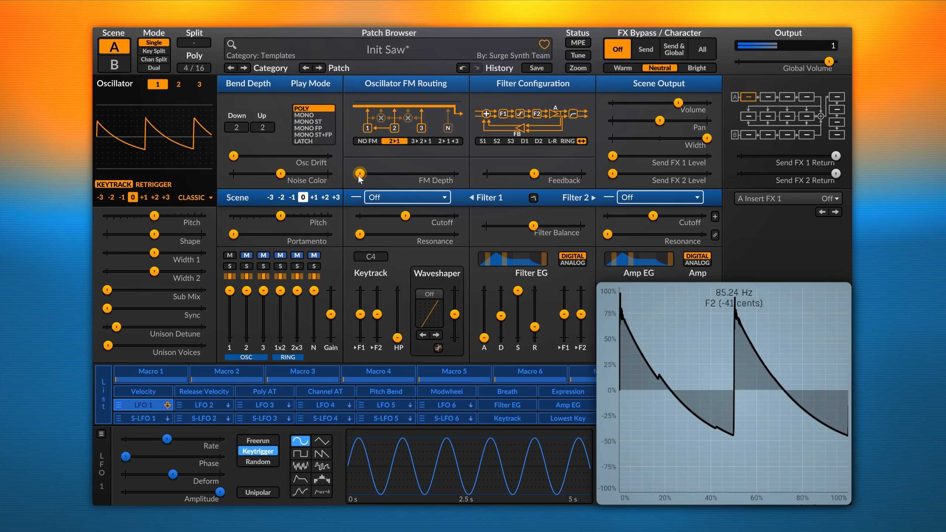
Sweep FM Depth up, then ease it back to about -4.30 dB.
drag(360, 178, 421, 178)
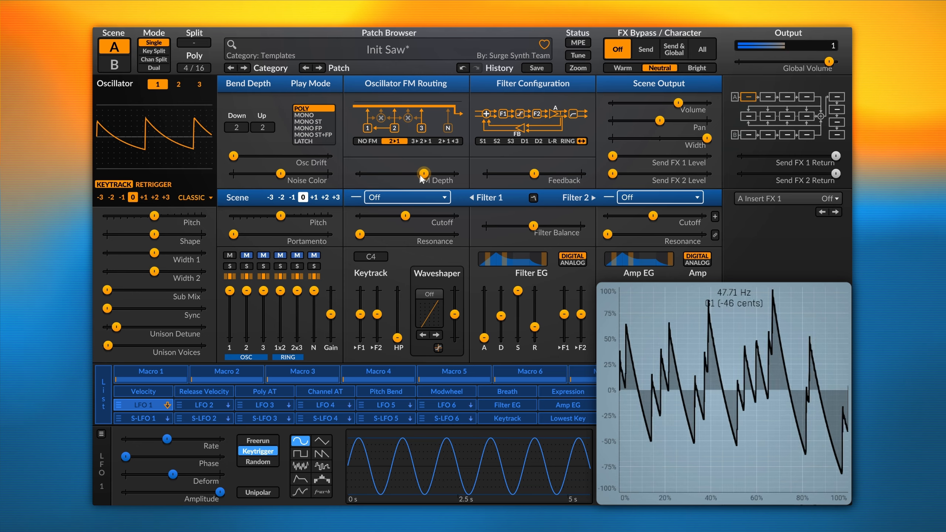
drag(422, 179, 416, 178)
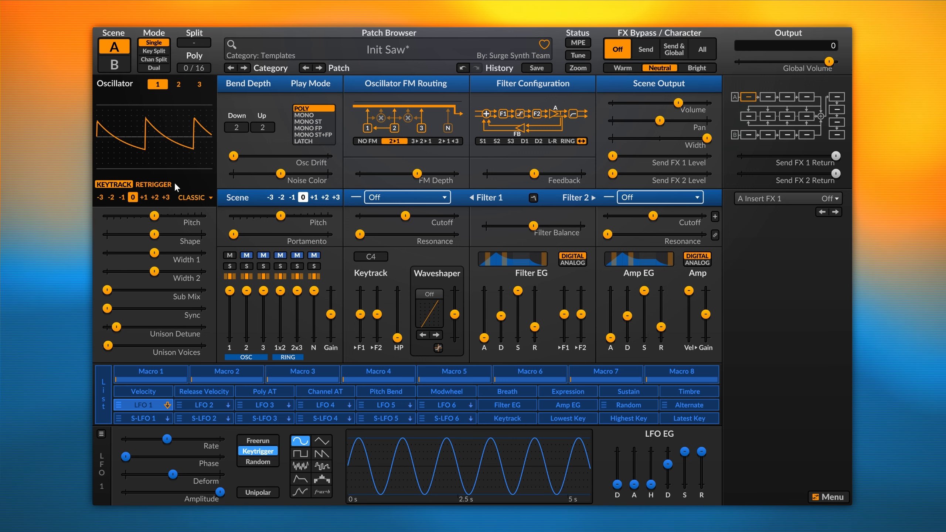
Make oscillator 1 a Modern > Sine wave and drop FM Depth to -9.94 dB.
click(188, 198)
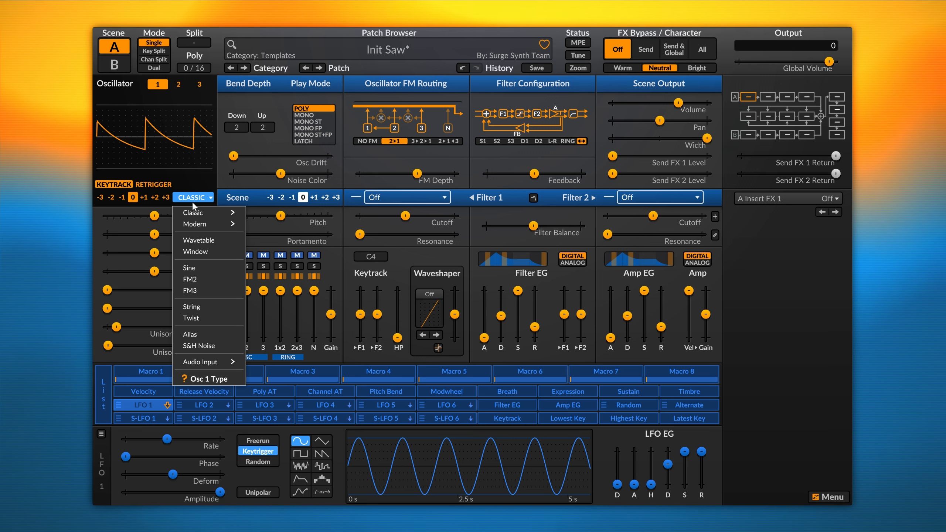
mouse_move(198, 211)
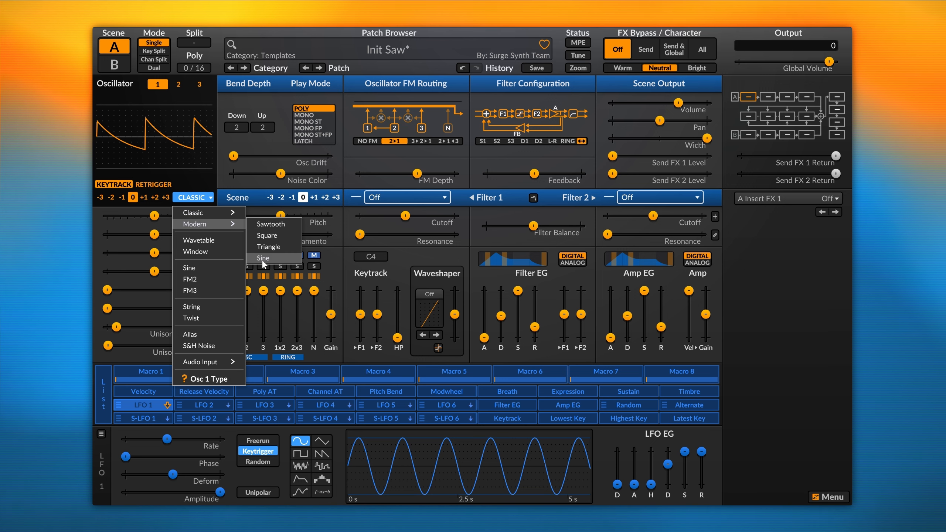
click(262, 259)
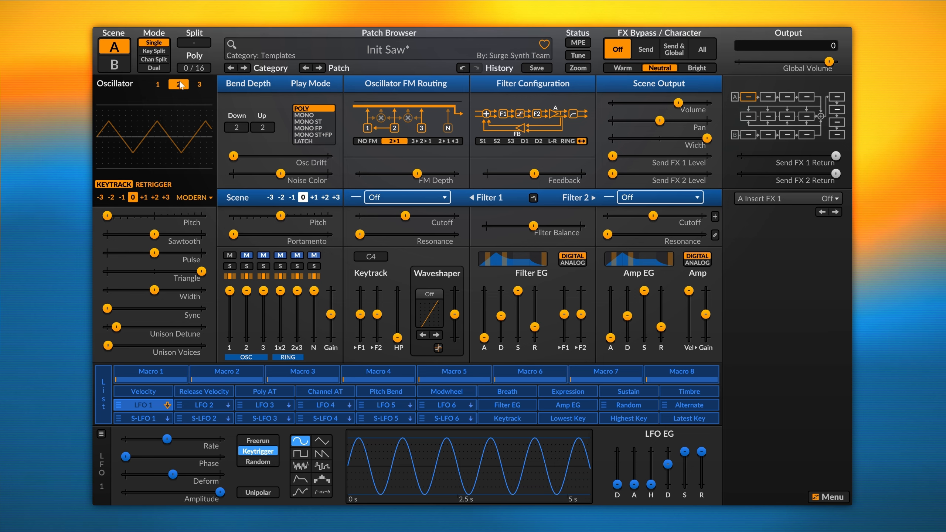
click(158, 84)
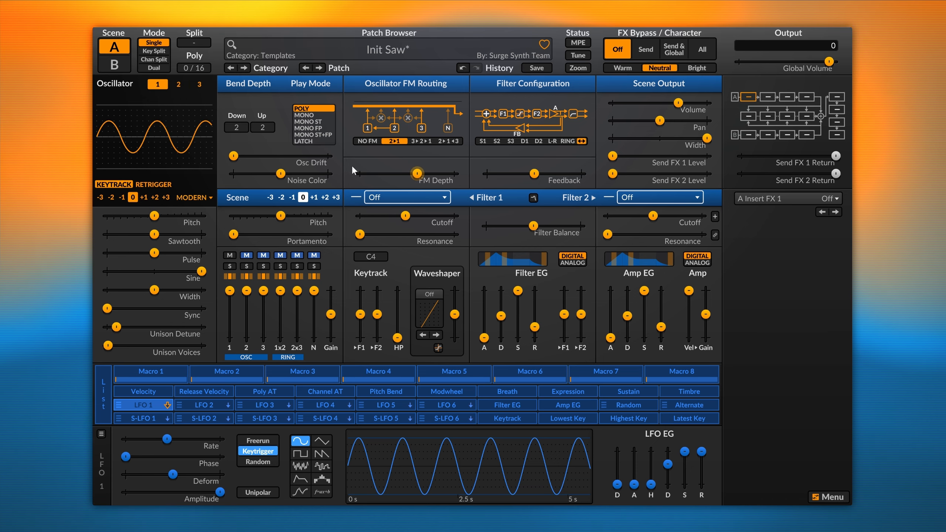
mouse_move(352, 166)
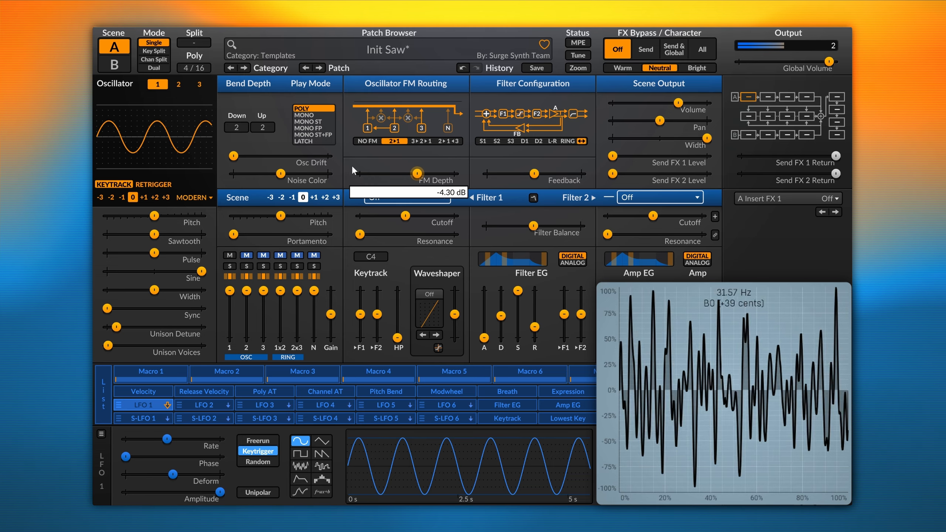
mouse_move(420, 172)
mouse_down()
mouse_move(360, 176)
mouse_move(419, 173)
mouse_move(406, 174)
mouse_up()
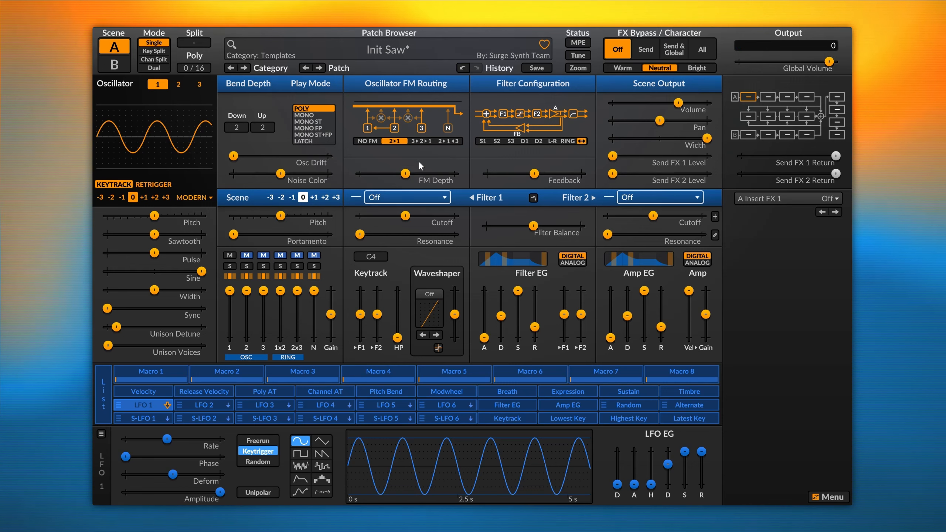
Use 3>2>1 FM routing, make oscillator 3 a Modern sawtooth, and unsolo oscillator 1.
click(422, 140)
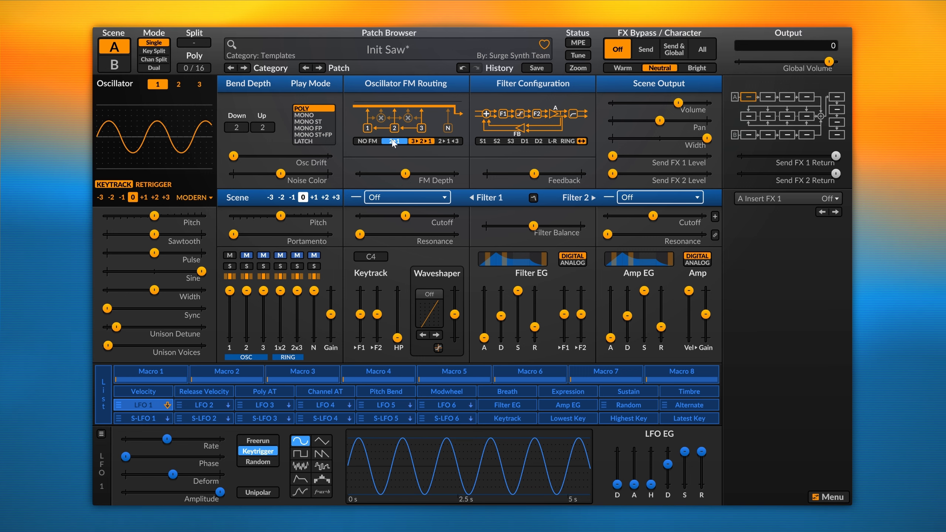
click(202, 198)
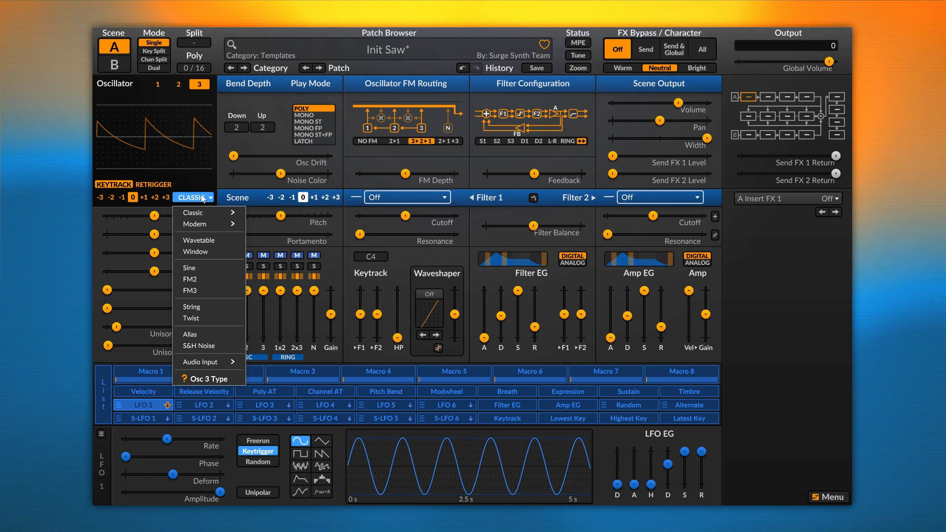
mouse_move(204, 225)
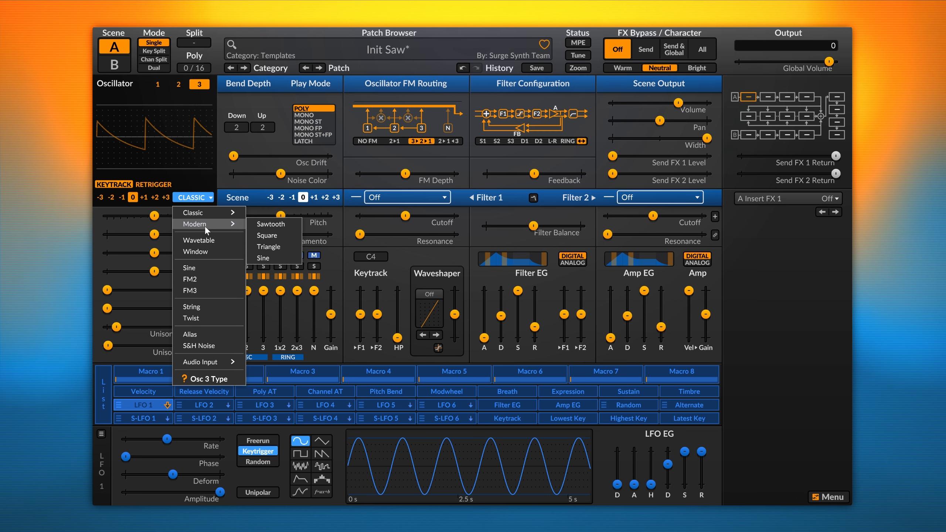
click(278, 225)
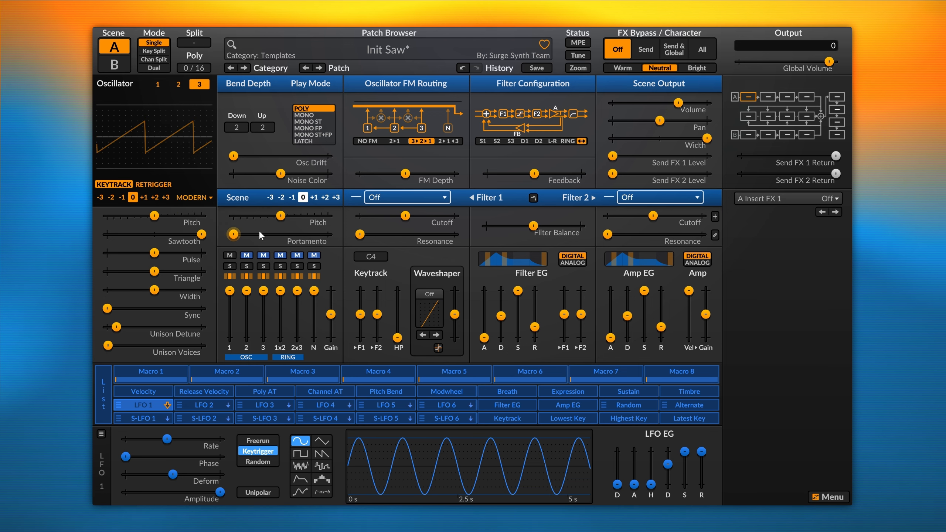
click(230, 266)
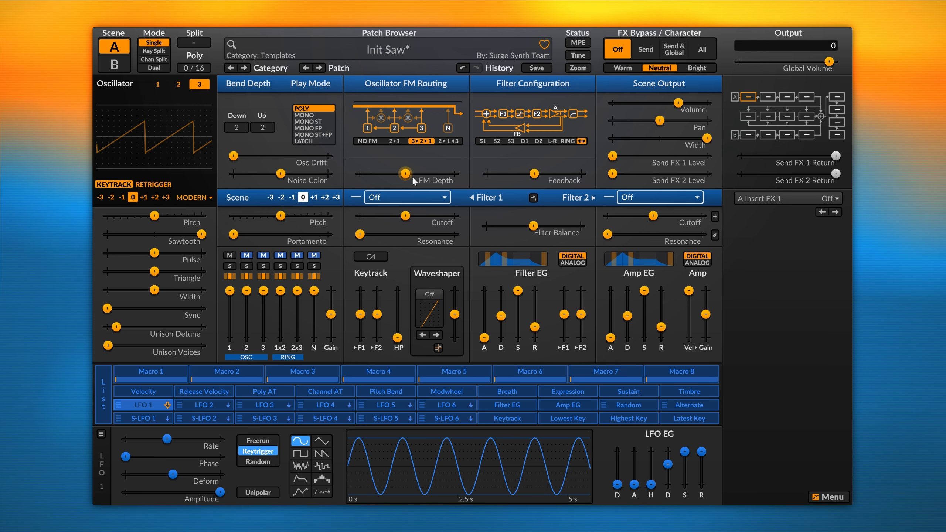
mouse_move(404, 176)
mouse_down()
mouse_move(360, 175)
mouse_move(391, 173)
mouse_up()
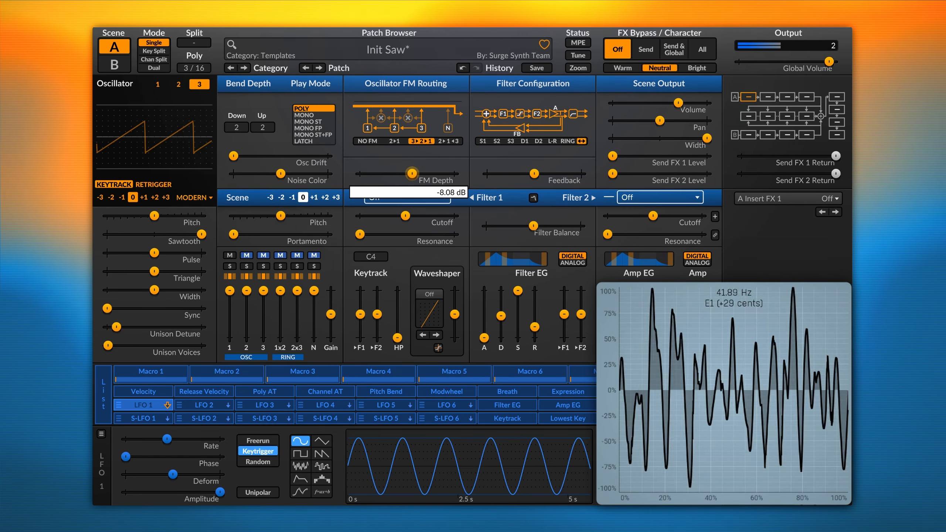
mouse_move(411, 174)
mouse_down()
mouse_move(438, 173)
mouse_move(405, 173)
mouse_move(415, 173)
mouse_up()
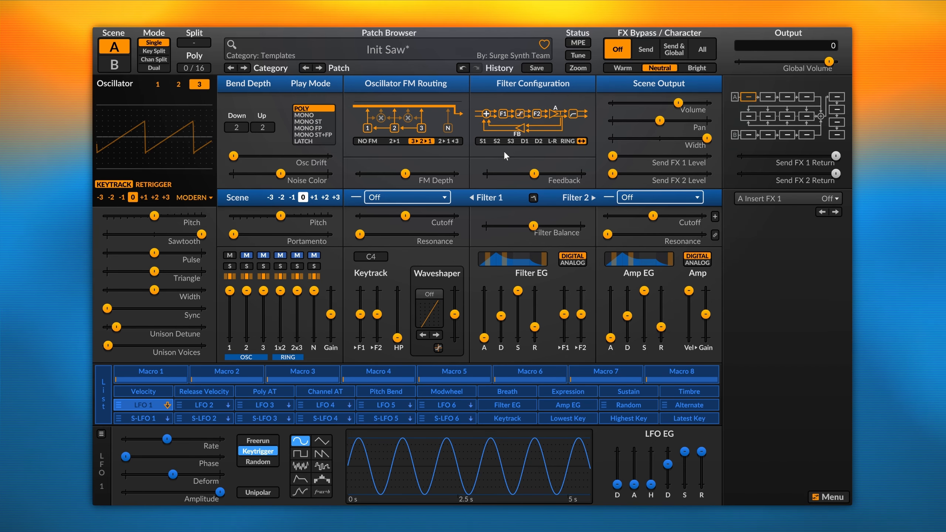
Select 2>1<3 routing, sweep FM Depth to minimum, then settle it at -8.08 dB.
click(447, 143)
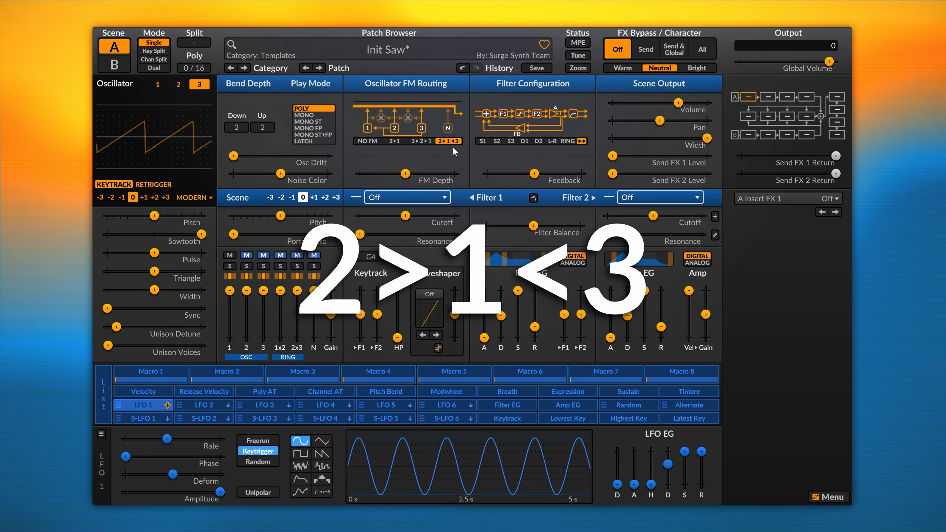
mouse_move(406, 174)
mouse_down()
mouse_move(360, 174)
mouse_move(417, 173)
mouse_up()
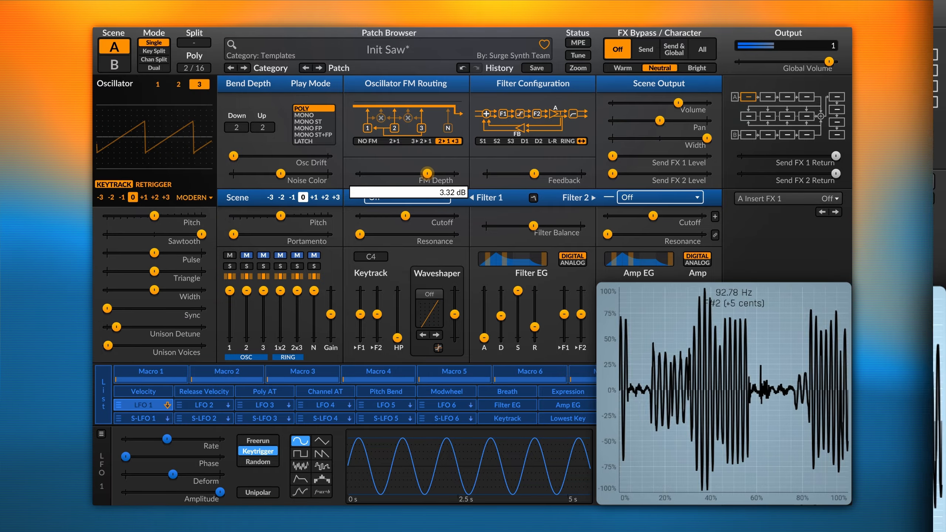
mouse_move(427, 173)
mouse_down()
mouse_move(398, 174)
mouse_move(413, 173)
mouse_up()
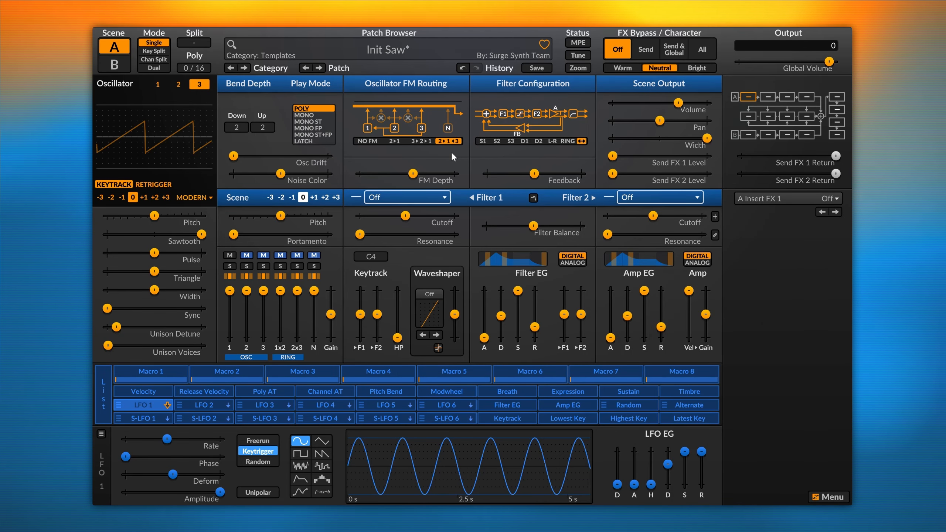
Initialize the patch to Init Saw and switch Oscillator 1 to the Sine type.
click(382, 48)
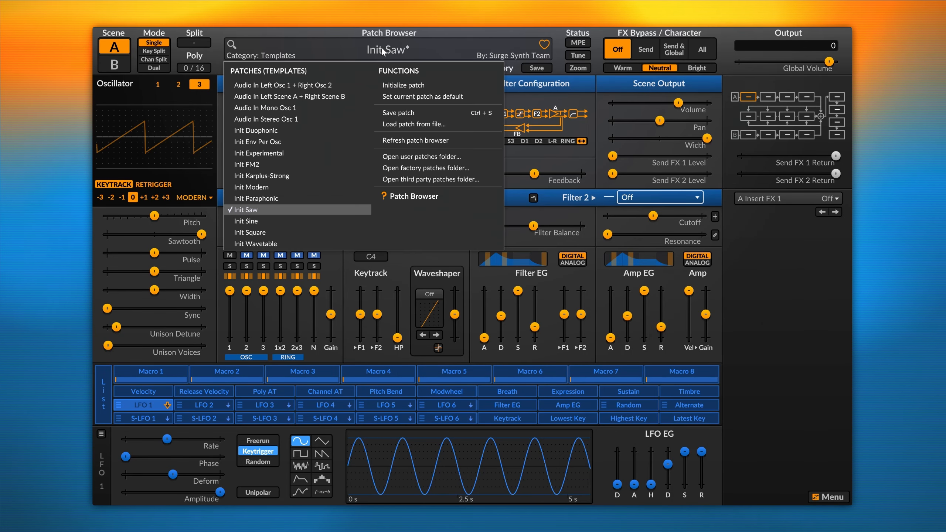
click(410, 85)
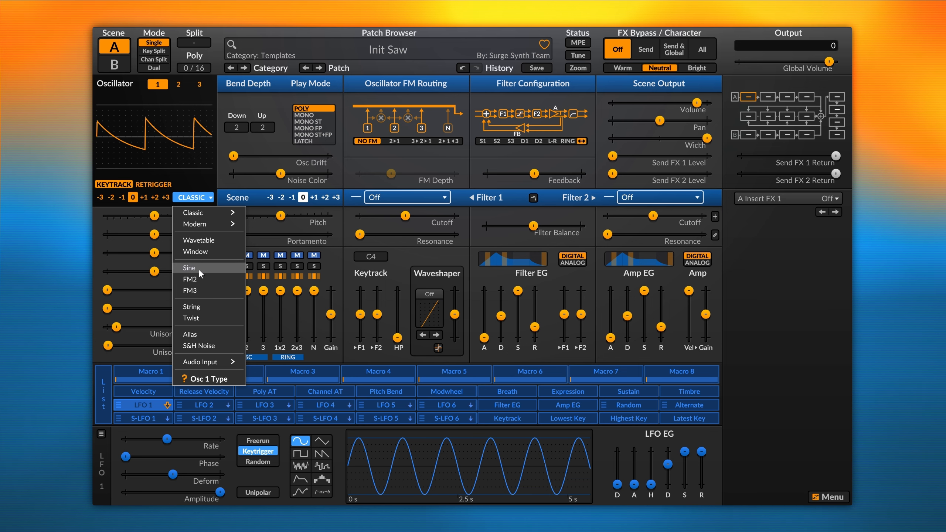
mouse_move(208, 226)
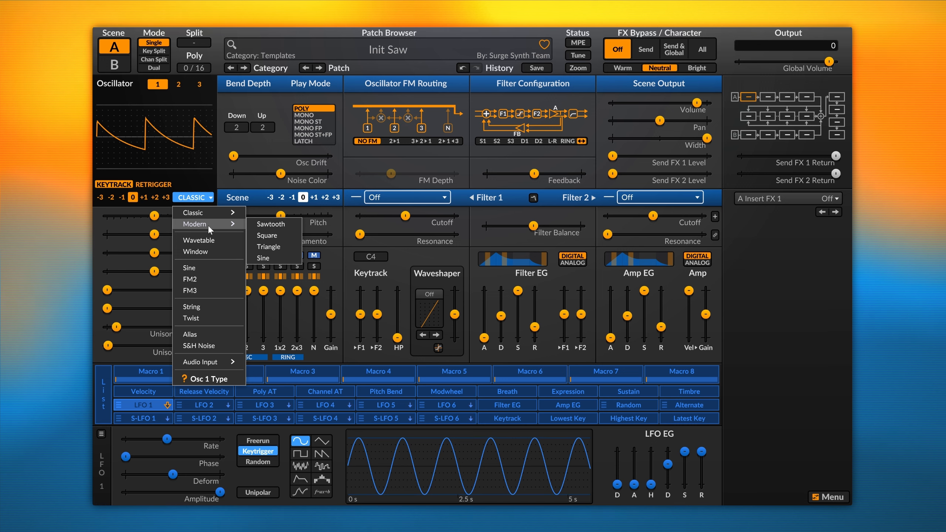
click(193, 269)
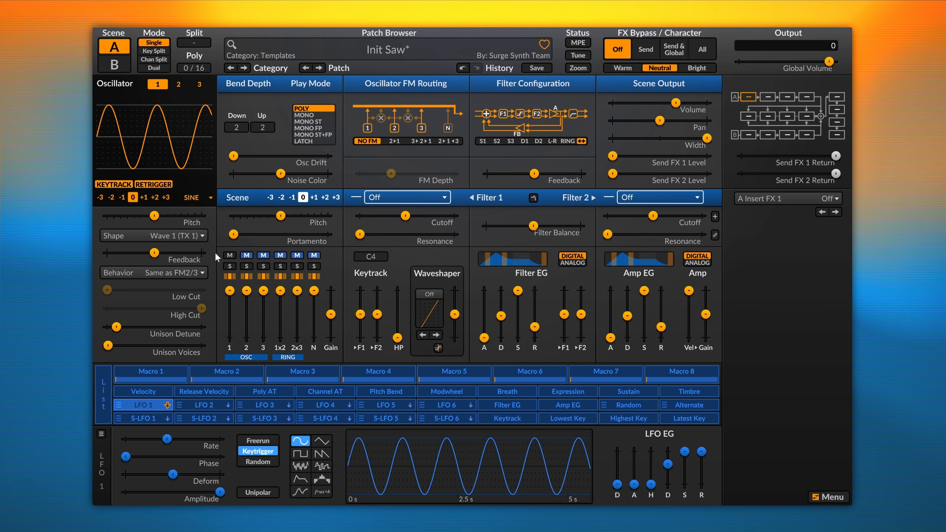
Inspect the Shape and Behavior options, then set Osc 1 Feedback to -76.44 %.
mouse_move(214, 252)
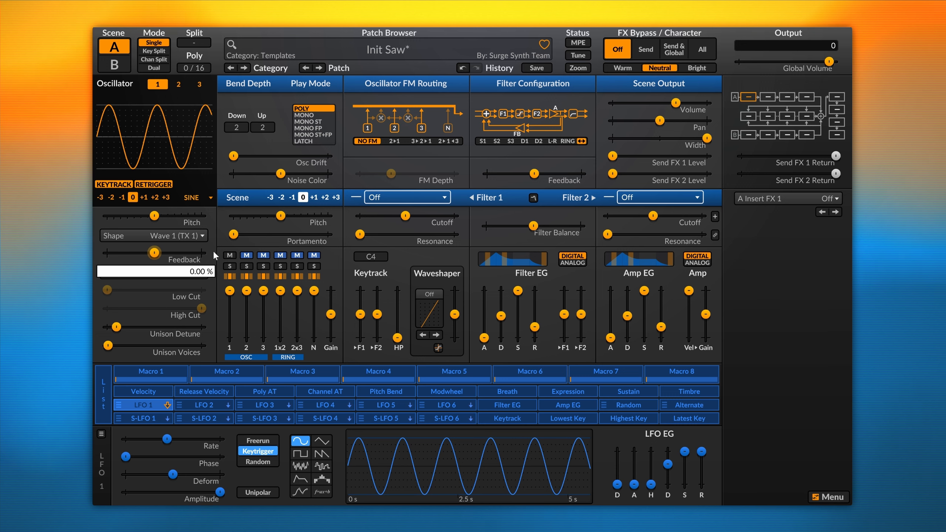
right_click(192, 239)
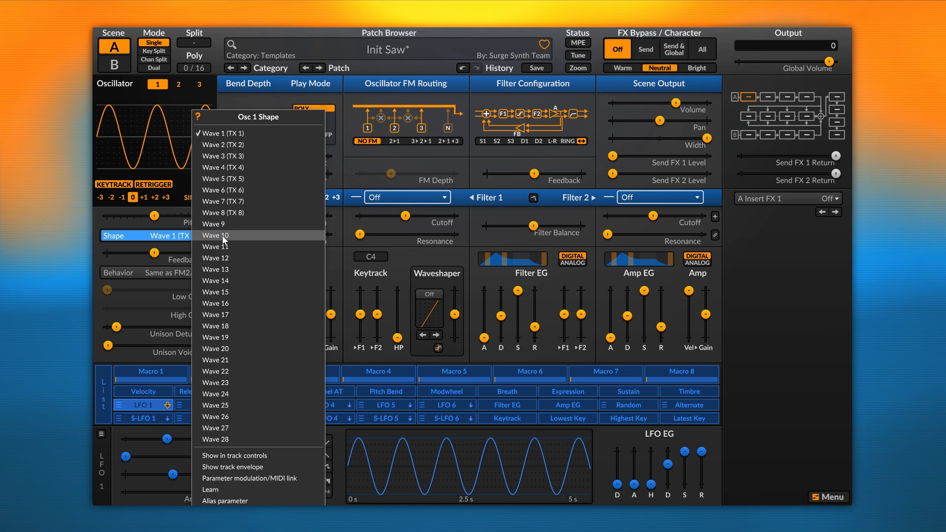
click(97, 262)
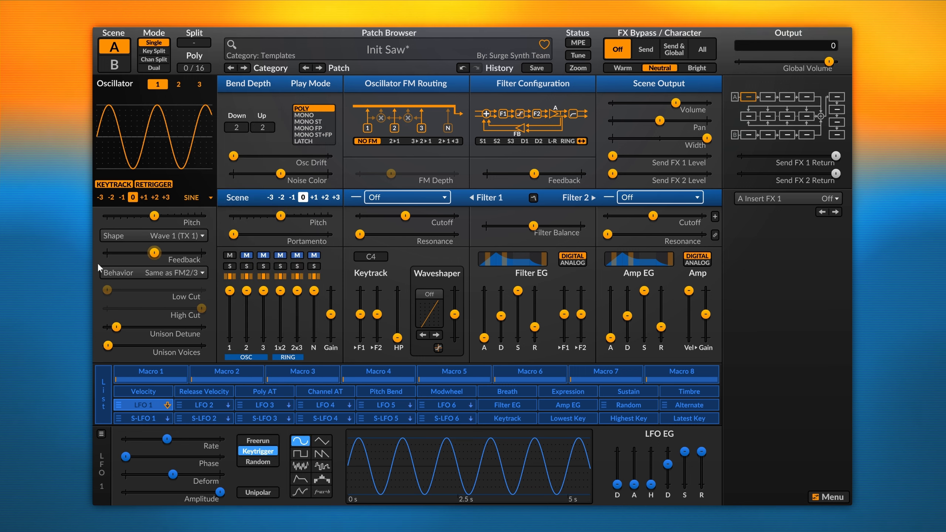
right_click(115, 272)
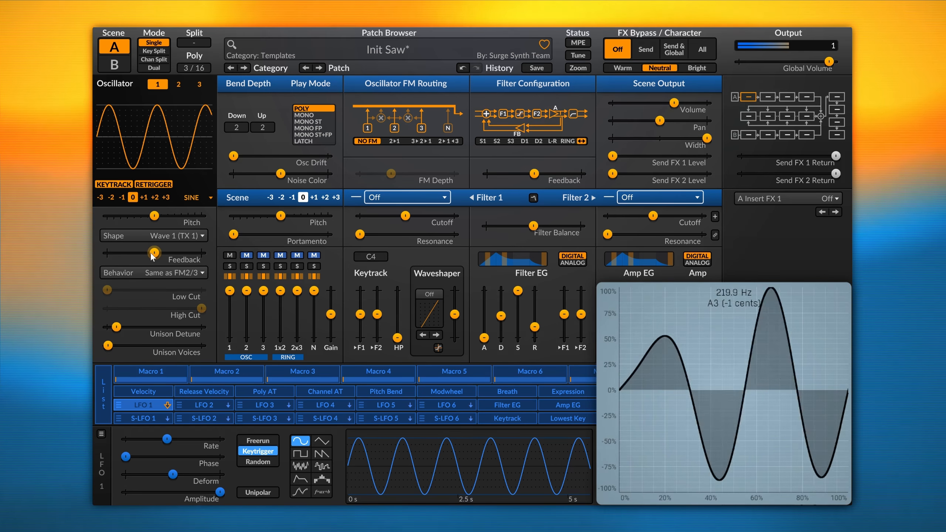
mouse_move(151, 253)
mouse_move(151, 254)
mouse_down()
mouse_move(181, 253)
mouse_move(127, 253)
mouse_move(149, 253)
mouse_up()
Switch Oscillator 1's type to FM2, then change it to FM3.
click(204, 197)
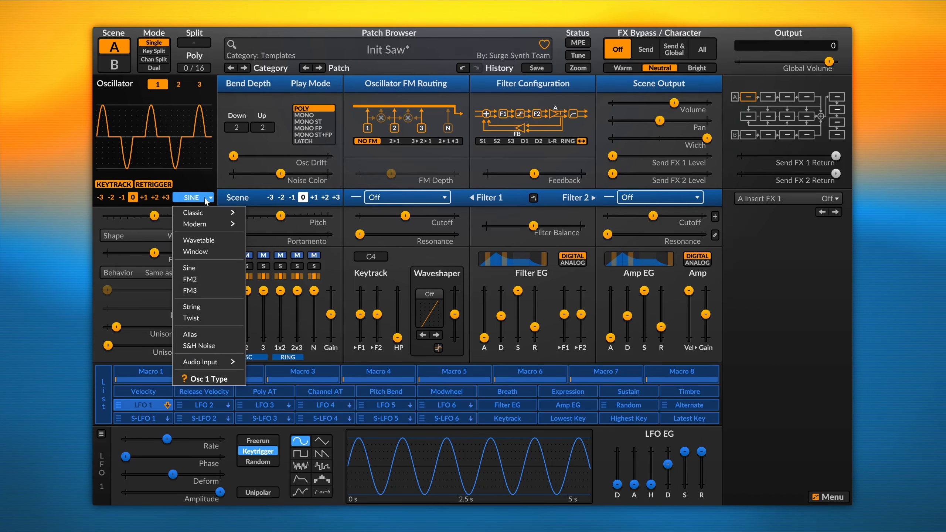
click(229, 279)
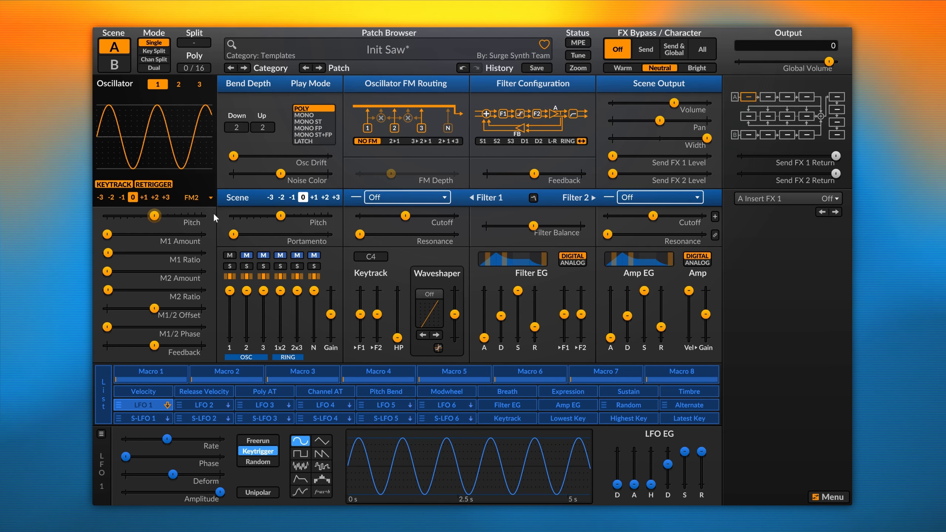
click(204, 197)
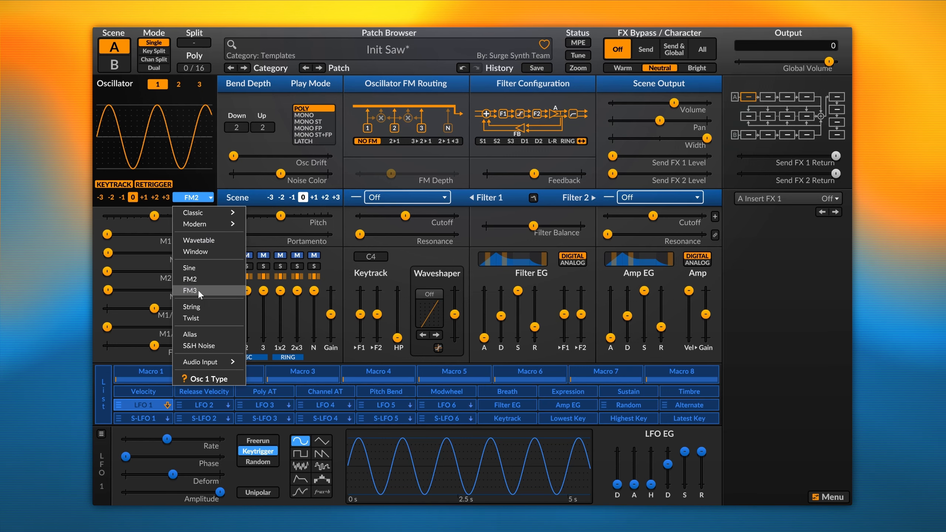
click(198, 290)
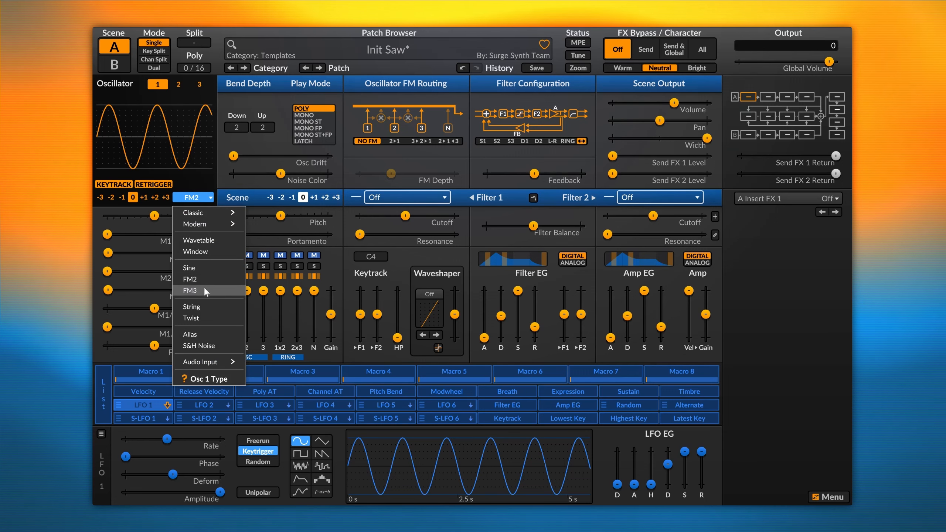
click(204, 290)
mouse_move(211, 269)
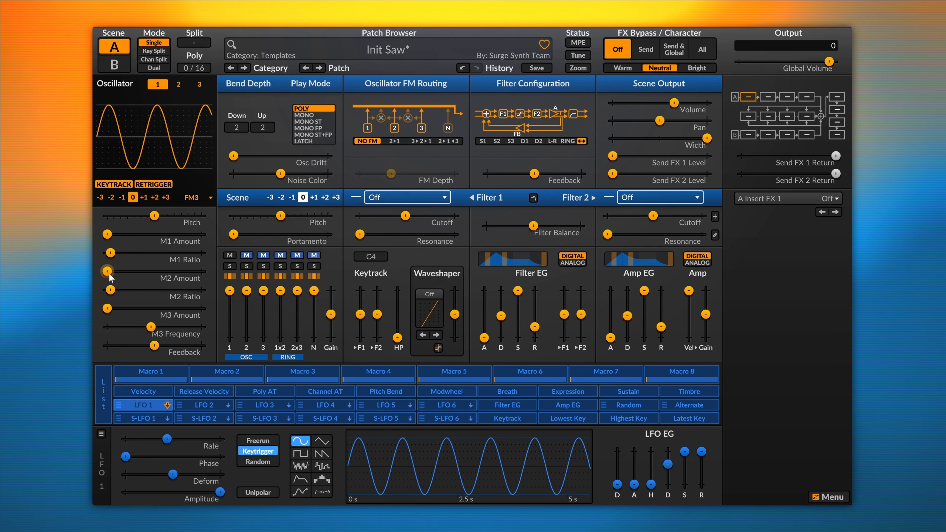
mouse_move(110, 273)
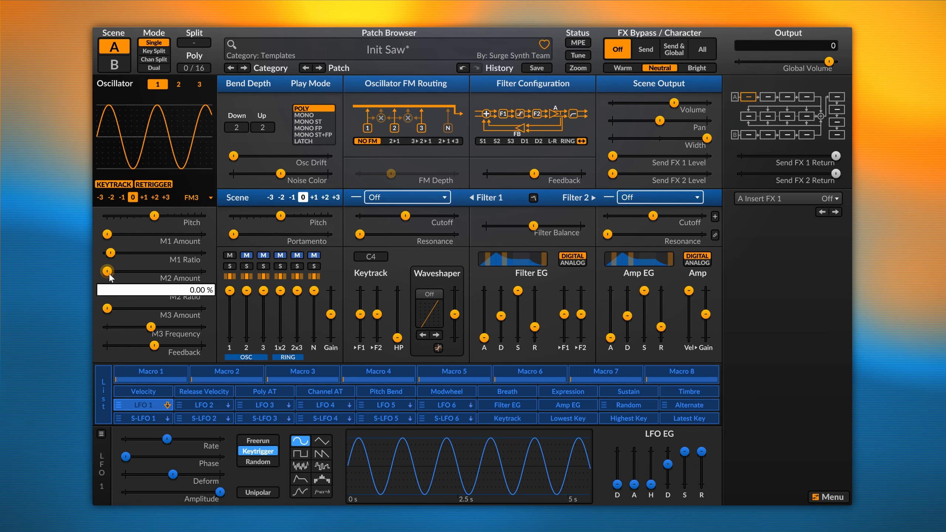
Switch Oscillator 1 back to FM2 and play notes to hear it.
click(202, 198)
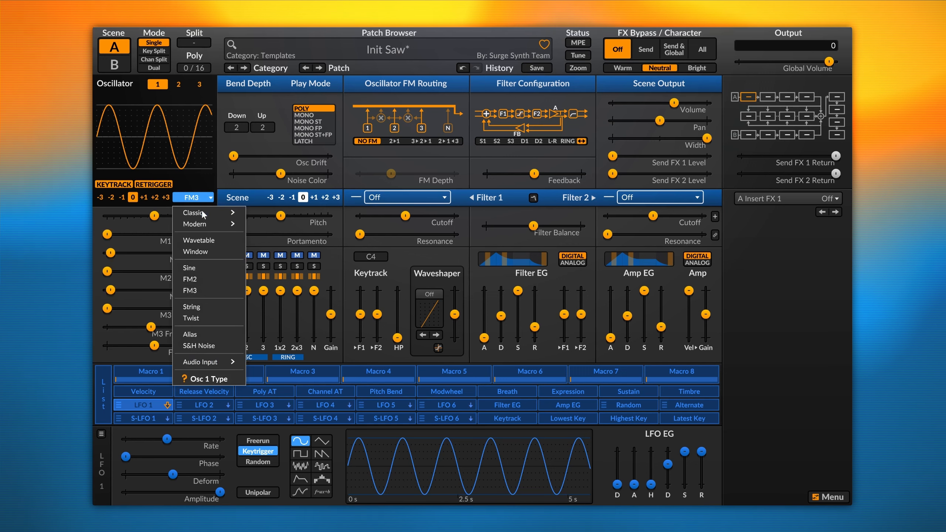
click(202, 276)
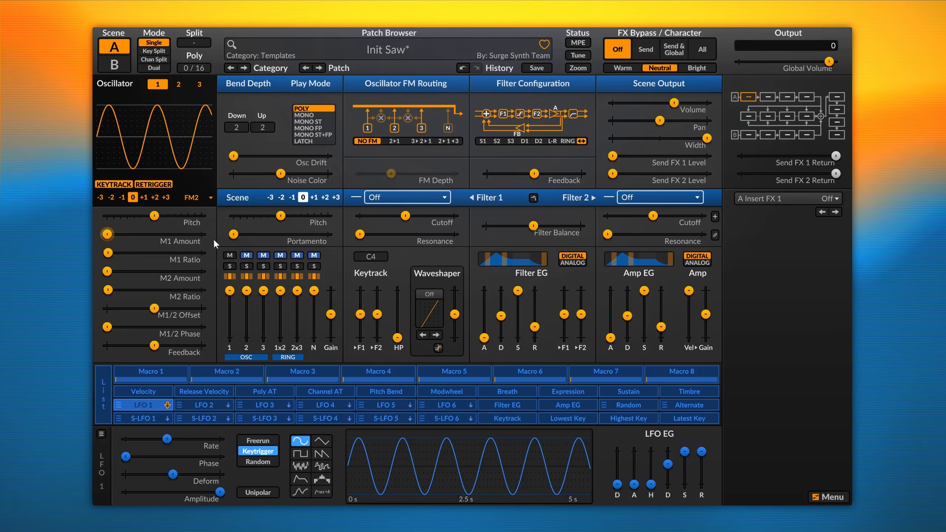
key(alt+o)
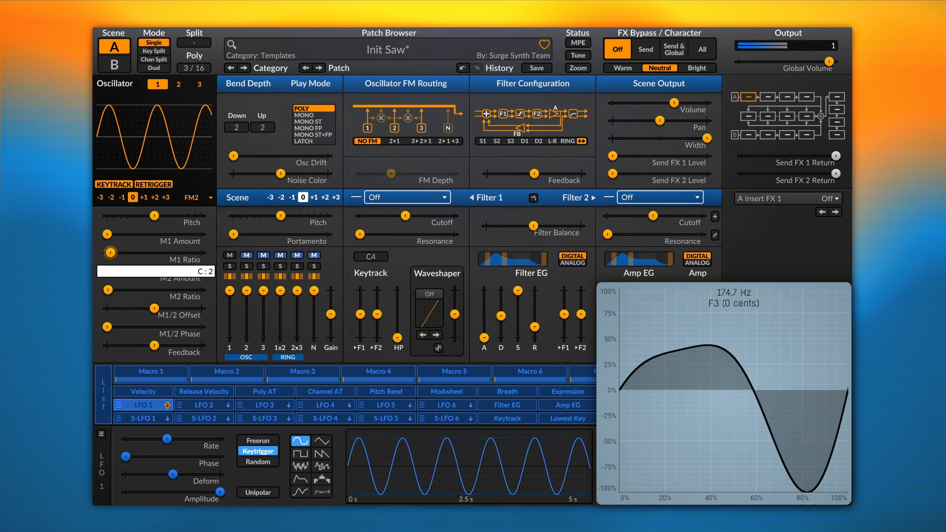
Raise the M1 and M2 Amounts and push Feedback to -95.24 %.
mouse_move(107, 234)
mouse_down()
mouse_move(181, 234)
mouse_move(131, 234)
mouse_up()
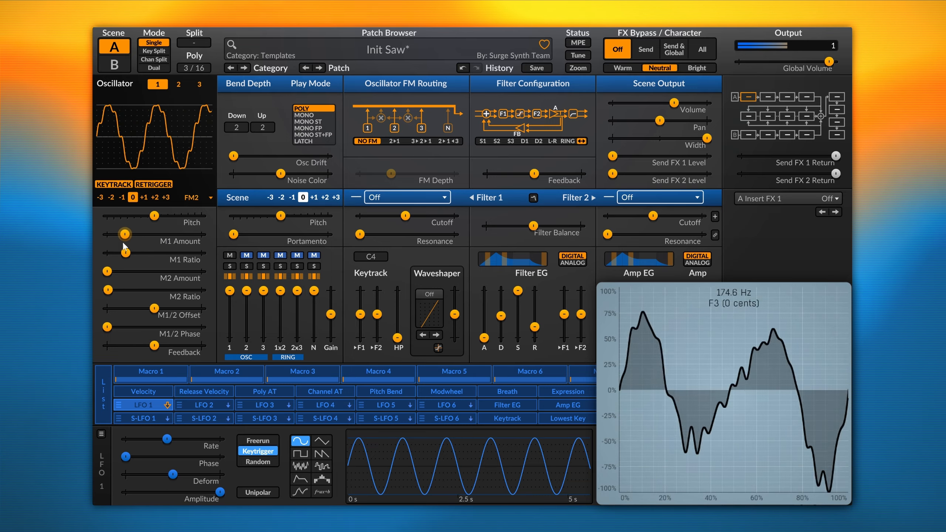
mouse_move(107, 271)
mouse_down()
mouse_move(125, 271)
mouse_move(130, 290)
mouse_move(179, 290)
mouse_move(116, 290)
mouse_up()
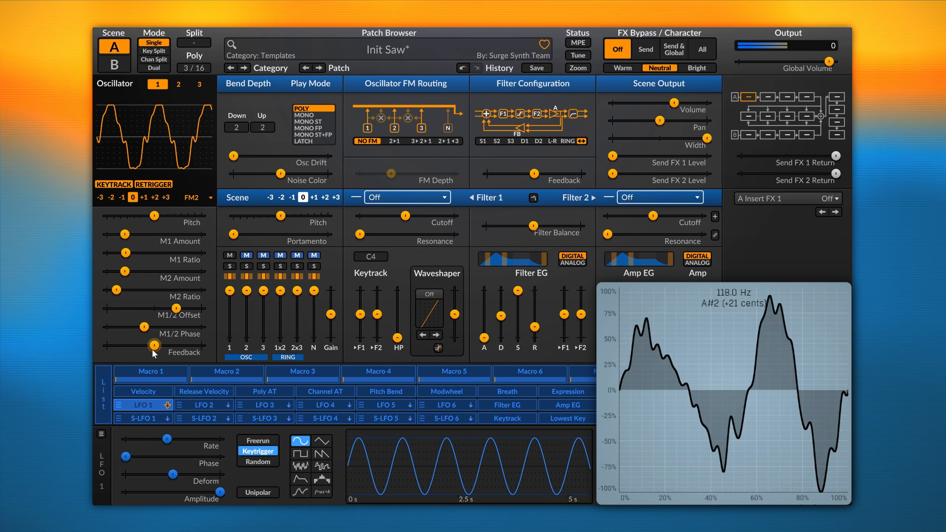
drag(153, 352, 183, 348)
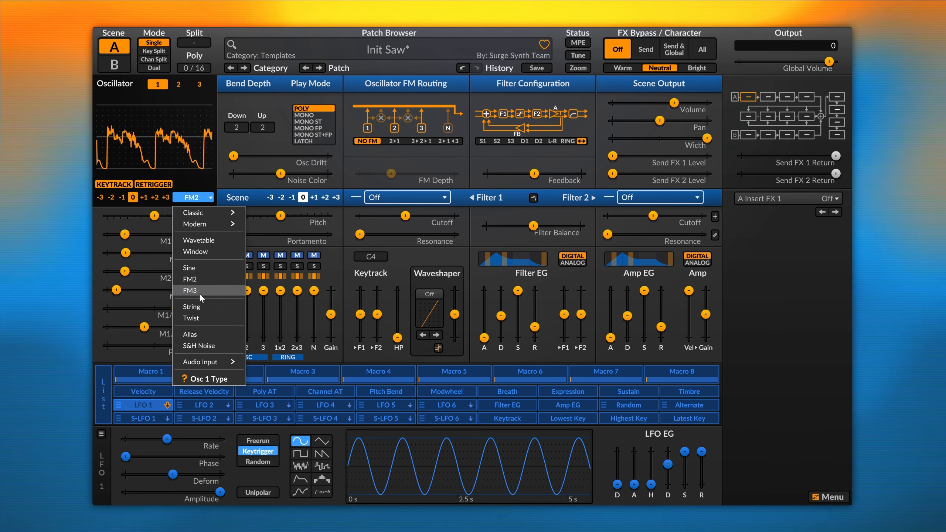
Switch Osc 1 to FM3, lower scene output to -15.40 dB, and set M3 Frequency to 443.
click(199, 293)
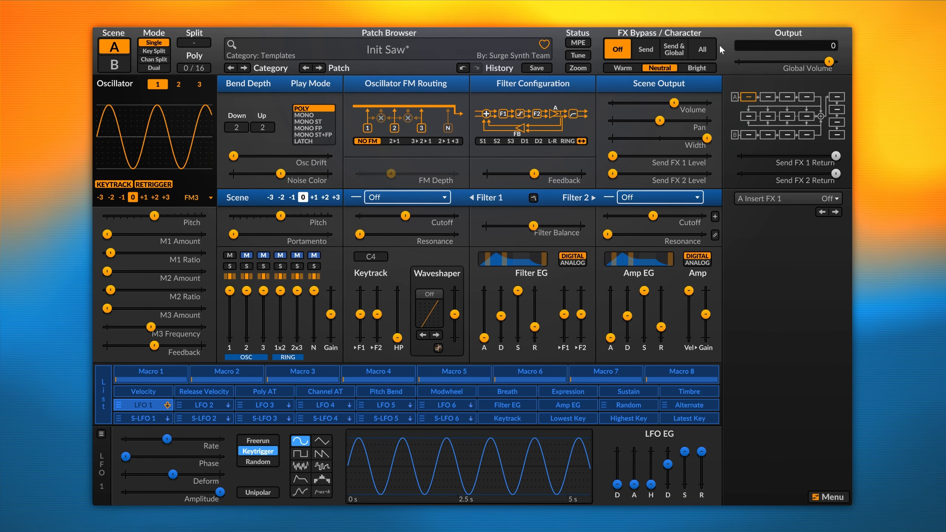
drag(673, 95, 664, 96)
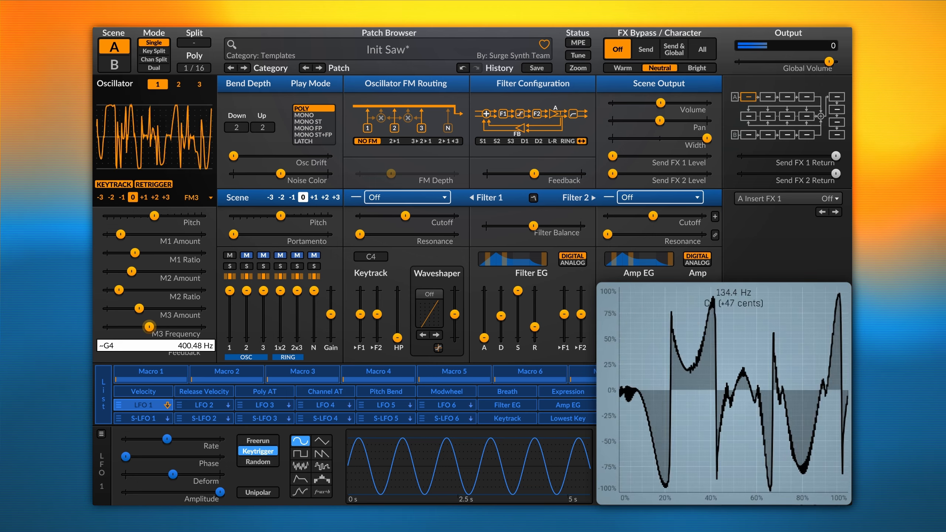
drag(149, 326, 165, 327)
Set M2 Amount to 36.18 %, M2 Ratio to C : 1.74, M1 Ratio to C : 0.44, and Feedback to 34.46 %.
mouse_move(131, 271)
mouse_down()
mouse_move(142, 271)
mouse_move(129, 253)
mouse_up()
drag(129, 253, 165, 252)
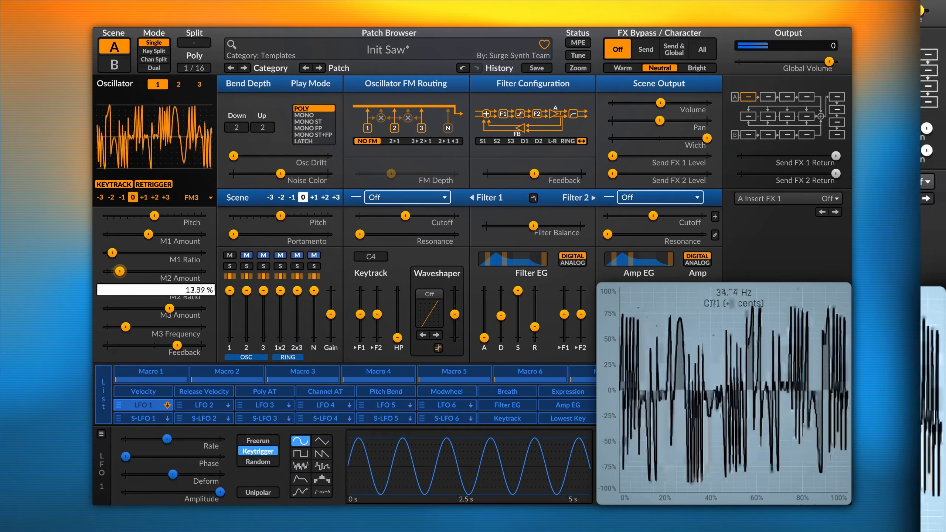
drag(142, 271, 162, 308)
drag(111, 254, 112, 258)
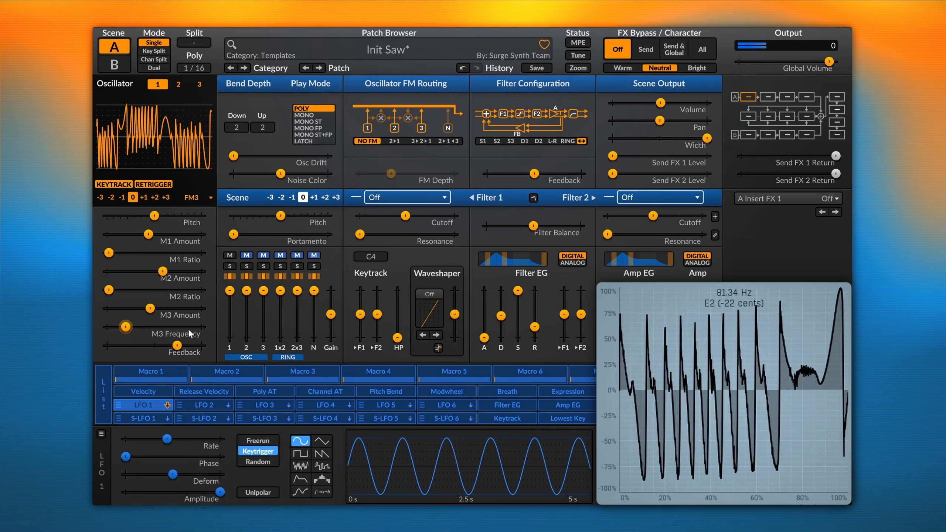
mouse_move(177, 345)
mouse_down()
mouse_move(158, 346)
mouse_move(180, 346)
mouse_up()
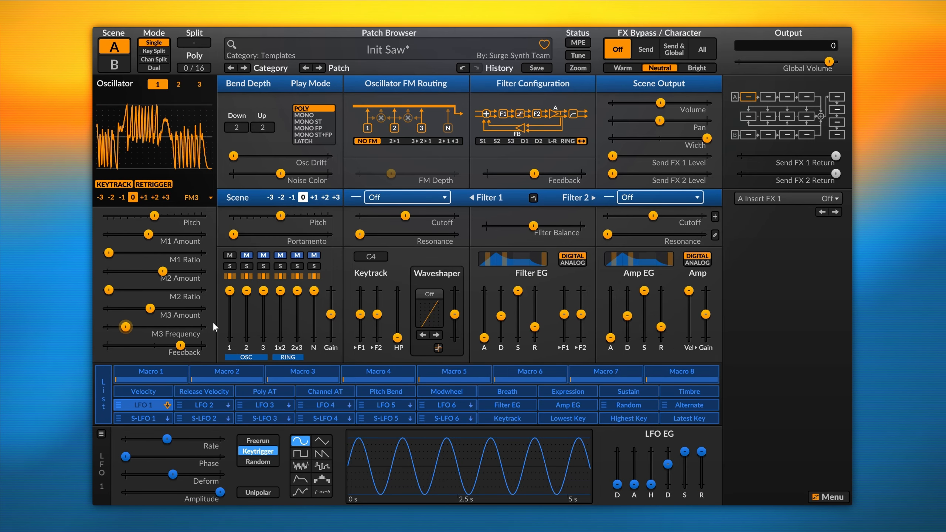
Switch Osc 1 to FM2 and, with Surge feedback type, raise Feedback to 345.86 %.
click(202, 198)
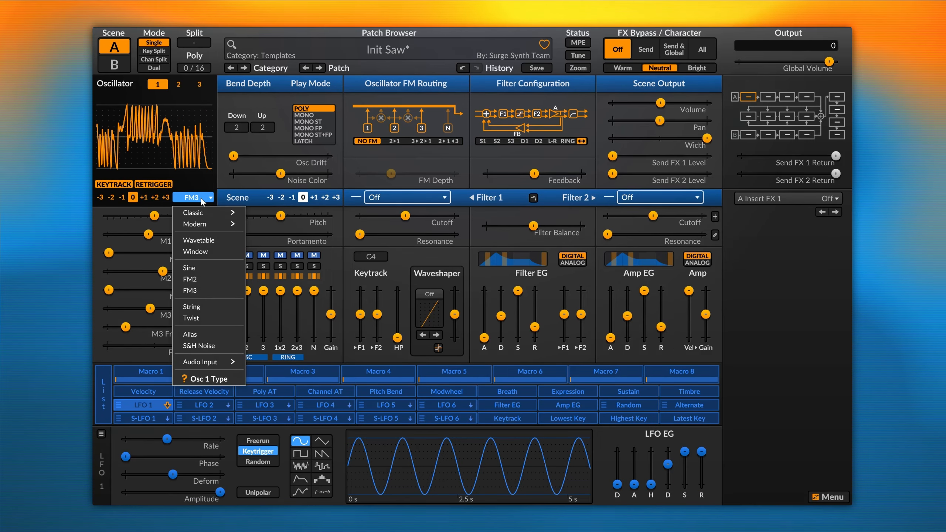
click(197, 280)
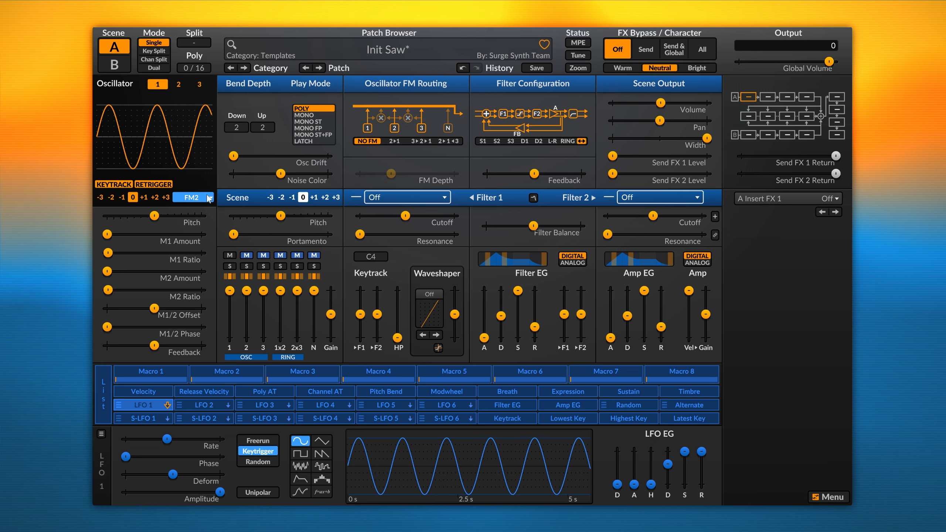
right_click(156, 349)
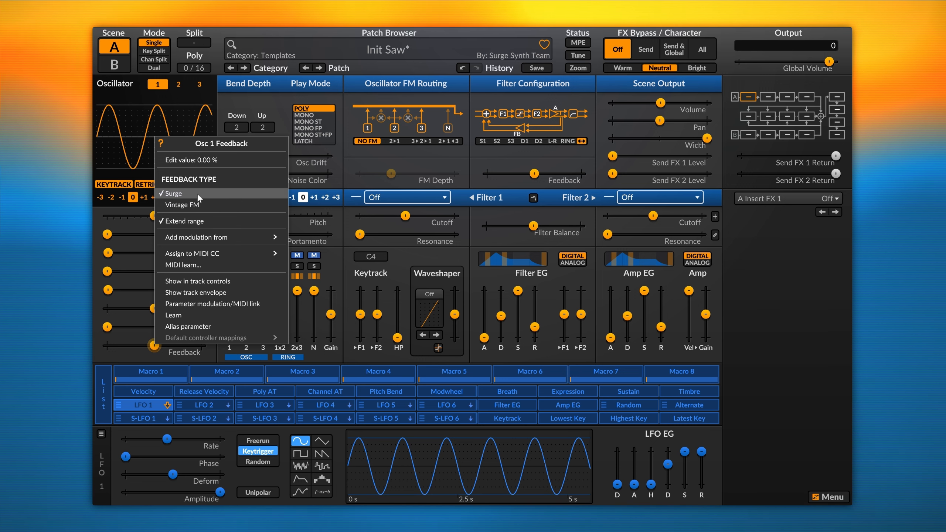
click(144, 363)
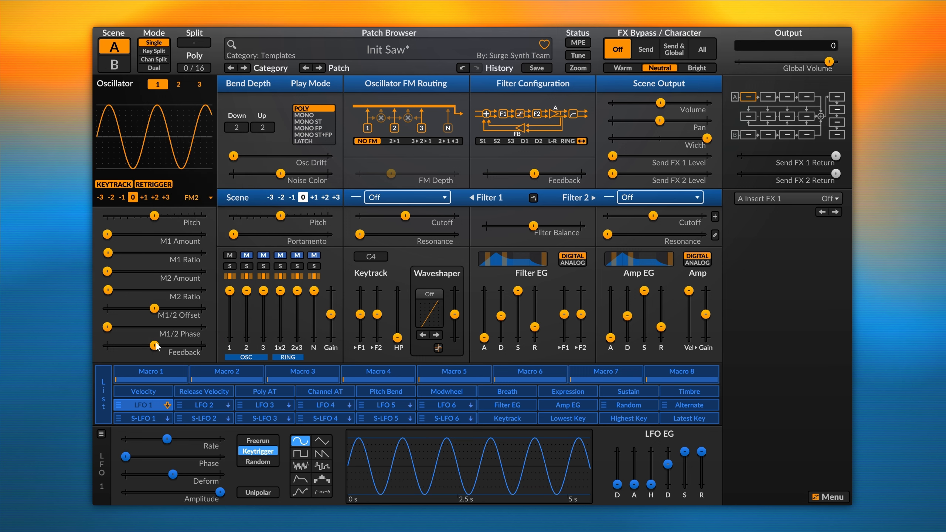
drag(153, 345, 195, 346)
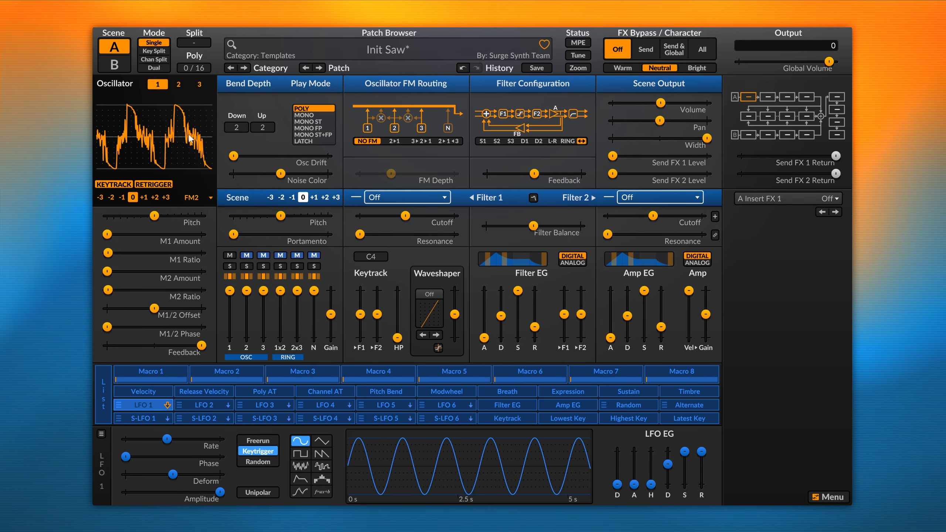
Reset Feedback to 0 %, switch the feedback type to Vintage FM, and raise Feedback to 204.26 %.
double_click(201, 346)
right_click(158, 346)
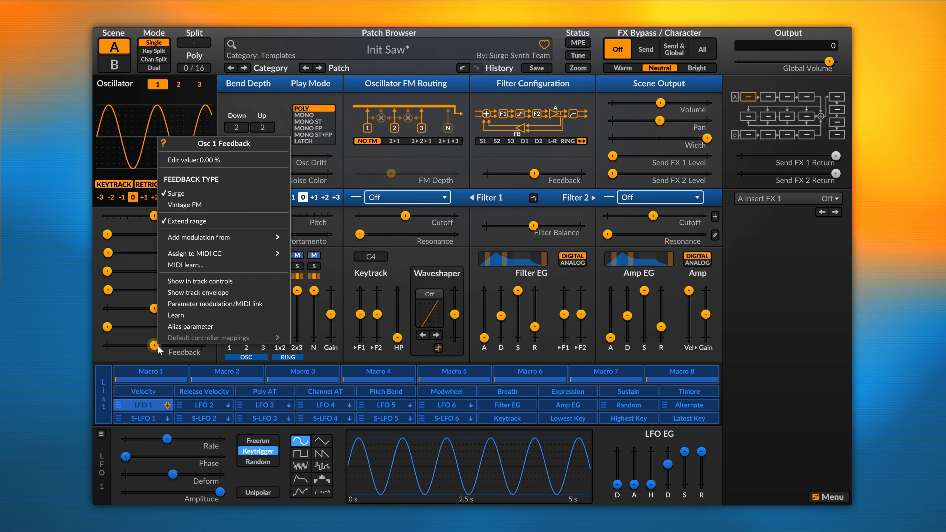
click(198, 208)
mouse_move(170, 344)
mouse_down()
mouse_move(201, 345)
mouse_move(155, 347)
mouse_up()
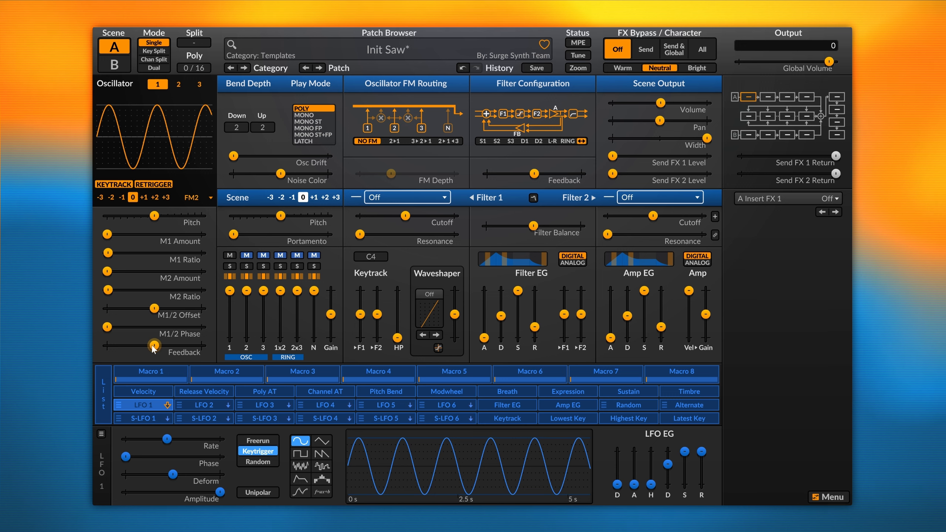
drag(154, 345, 194, 345)
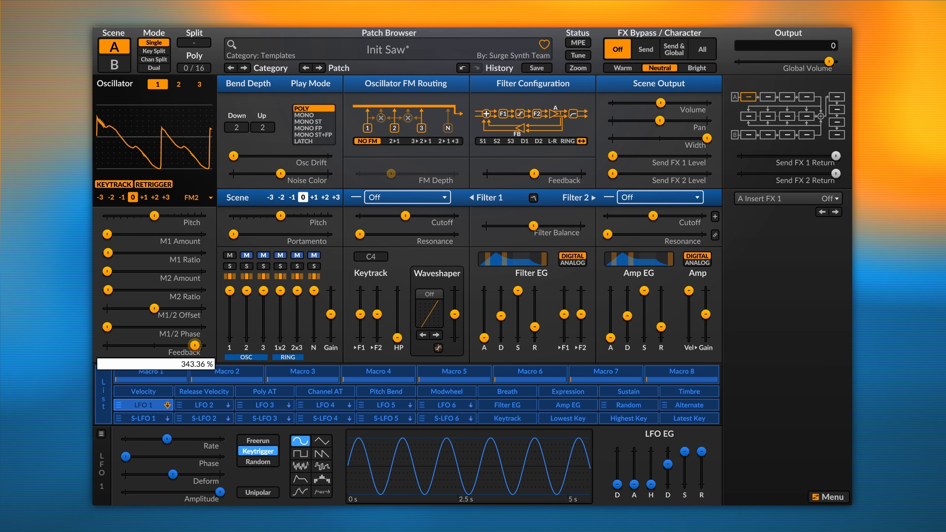
Reset Feedback, try it at 174.18 %, then reset it to 0 % again.
double_click(161, 346)
right_click(161, 349)
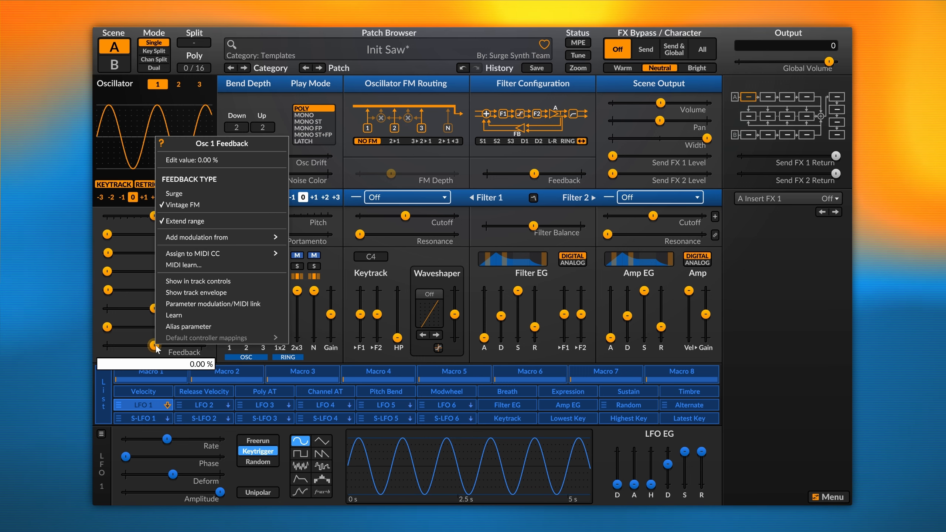
click(185, 193)
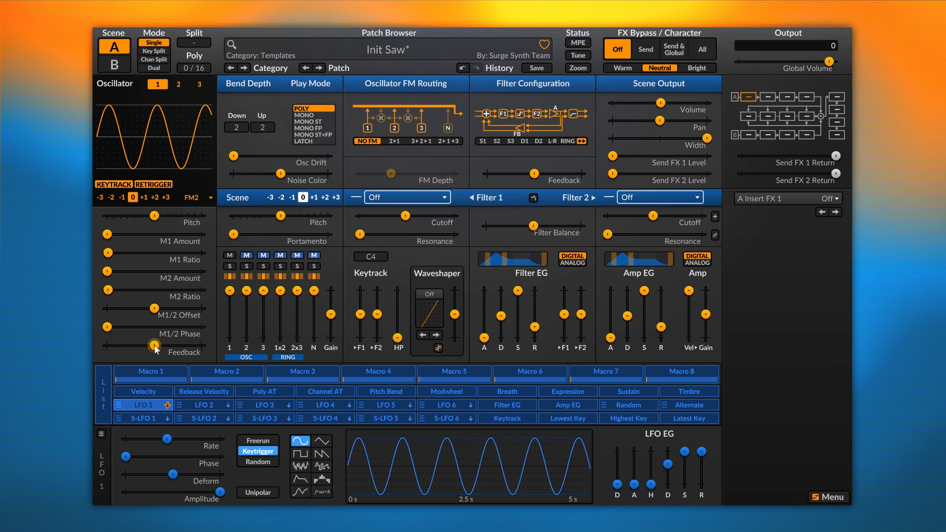
drag(155, 349, 178, 345)
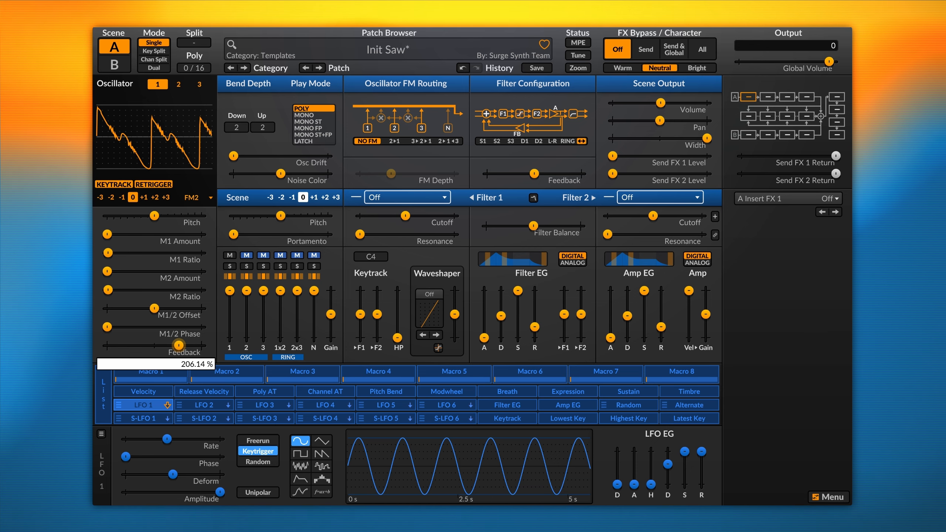
double_click(179, 345)
Keep Vintage FM feedback type and enter an exact Feedback value of 200 %.
right_click(153, 346)
click(182, 204)
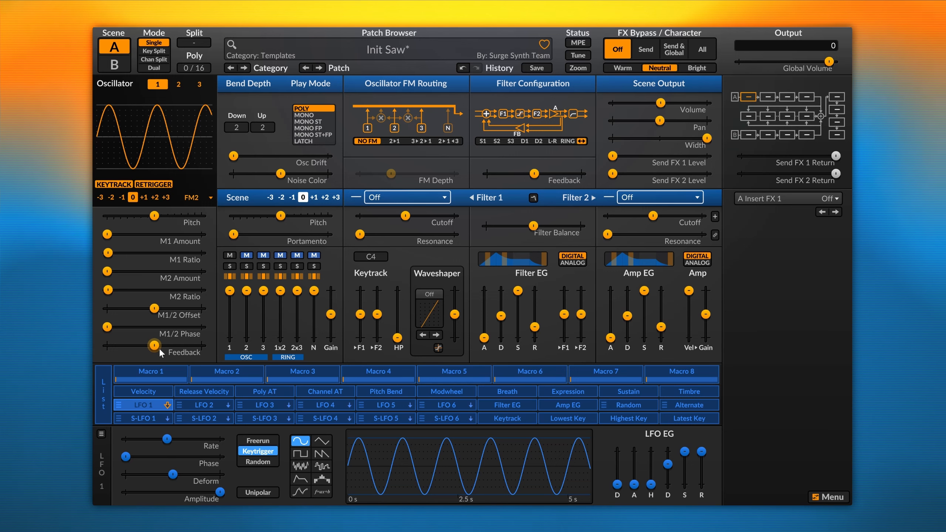
mouse_move(159, 350)
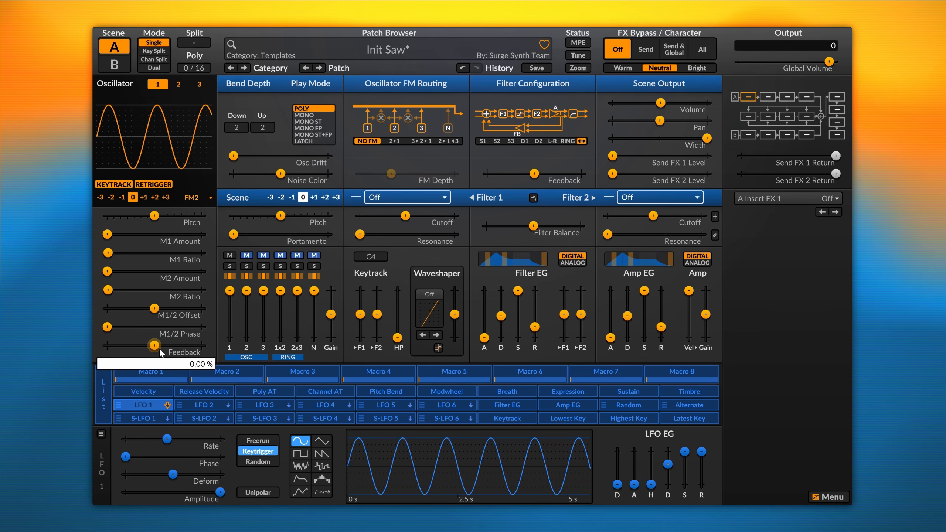
drag(159, 350, 172, 350)
right_click(172, 349)
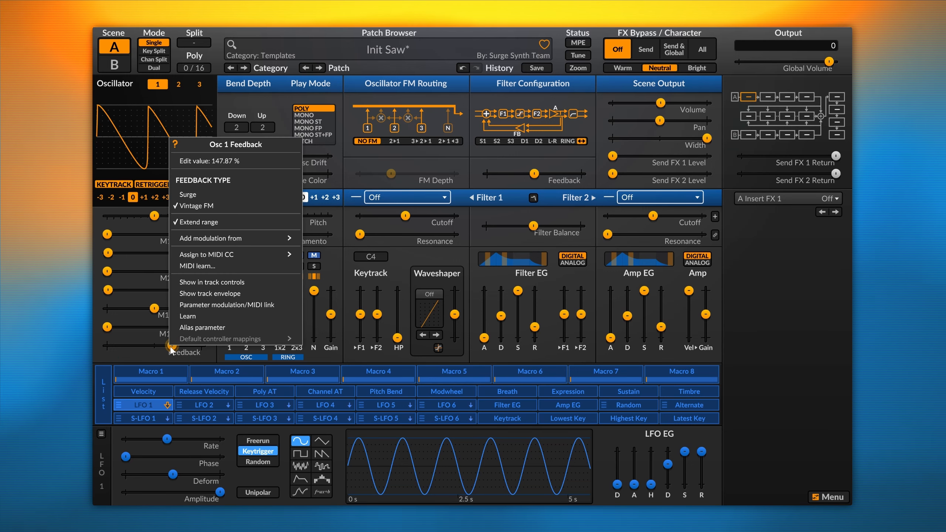
click(207, 163)
text(200)
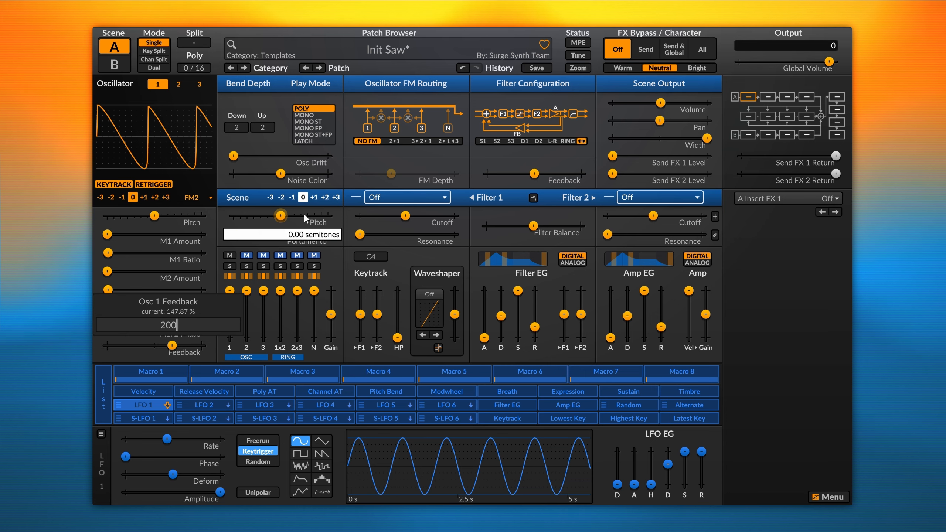
key(Return)
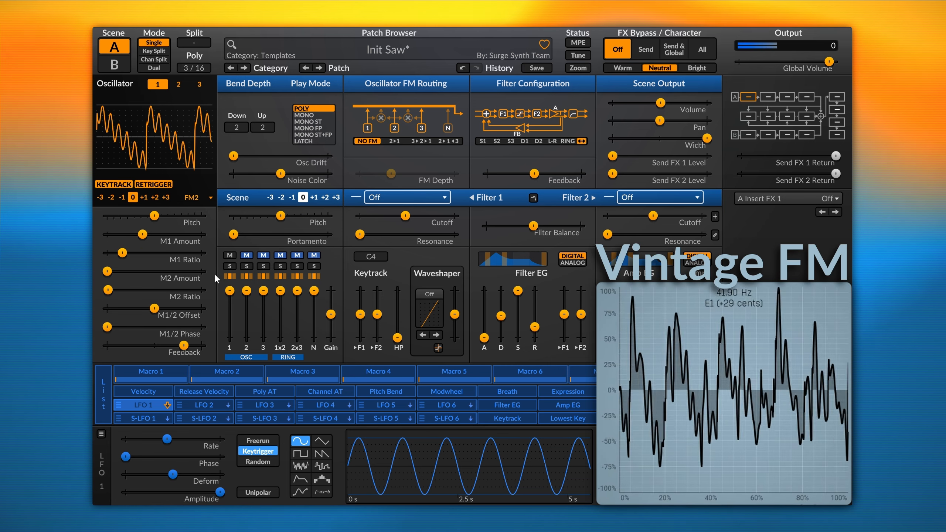
Switch the Feedback type from Vintage FM back to Surge from the Feedback slider's menu.
right_click(184, 346)
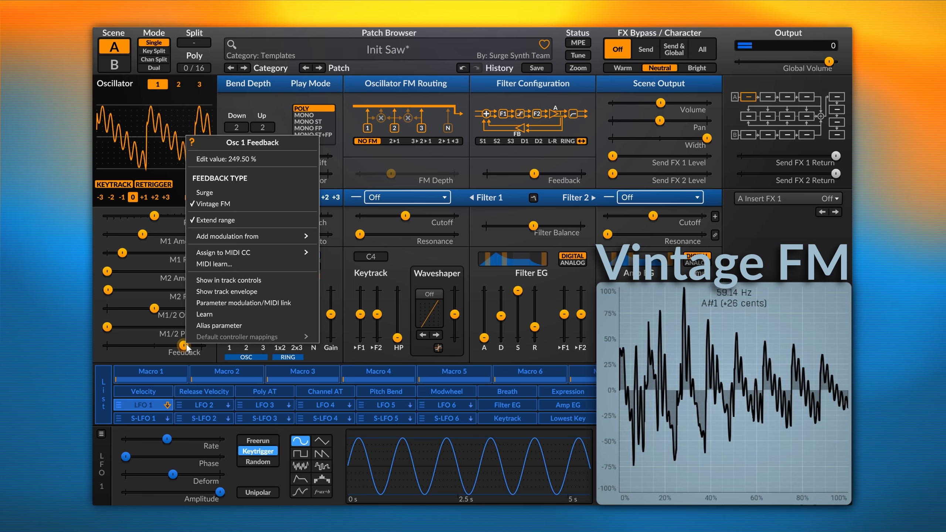
click(218, 192)
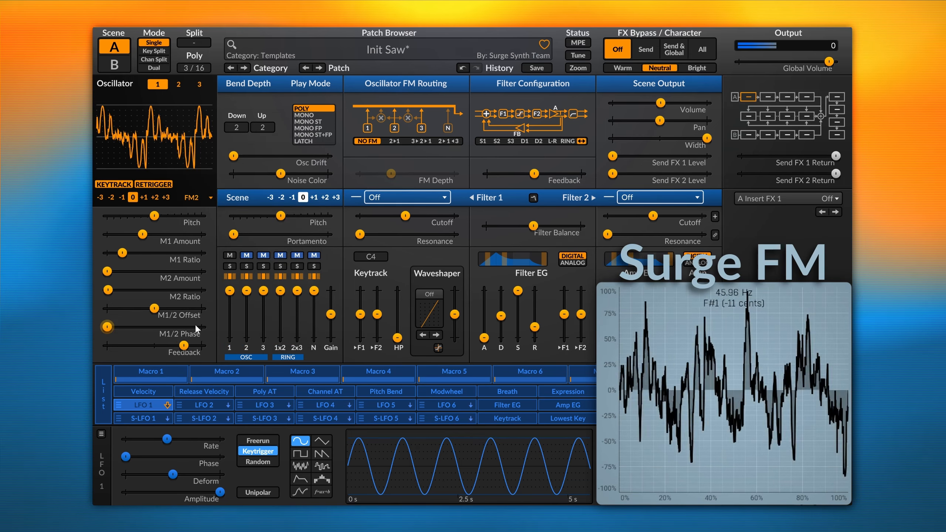